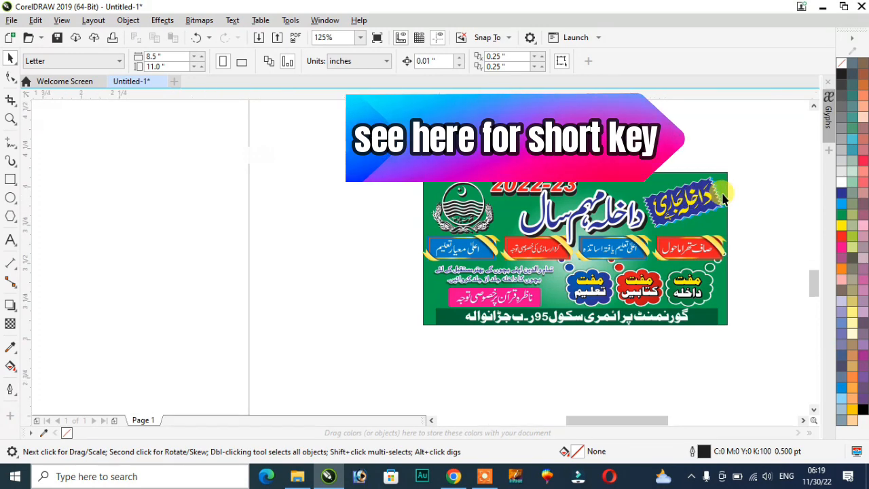
Fill the banner's background rectangle with cyan
scroll(693, 203, up, 2)
scroll(564, 208, down, 1)
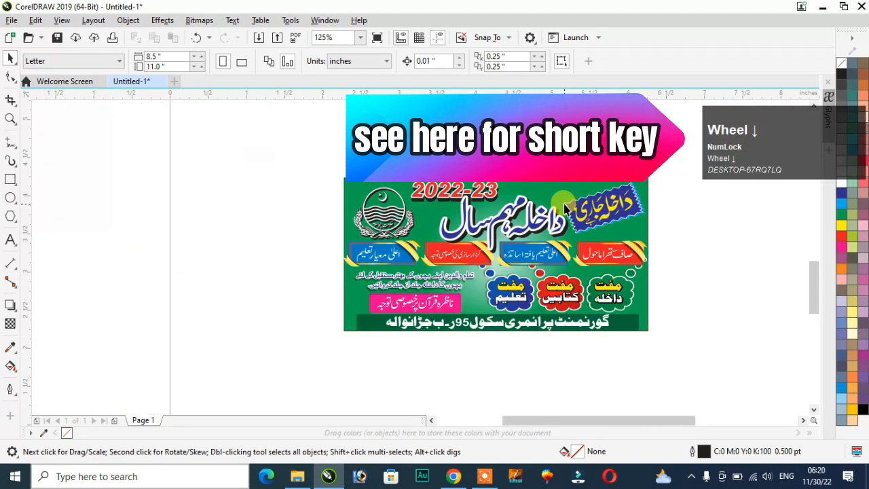
key(F4)
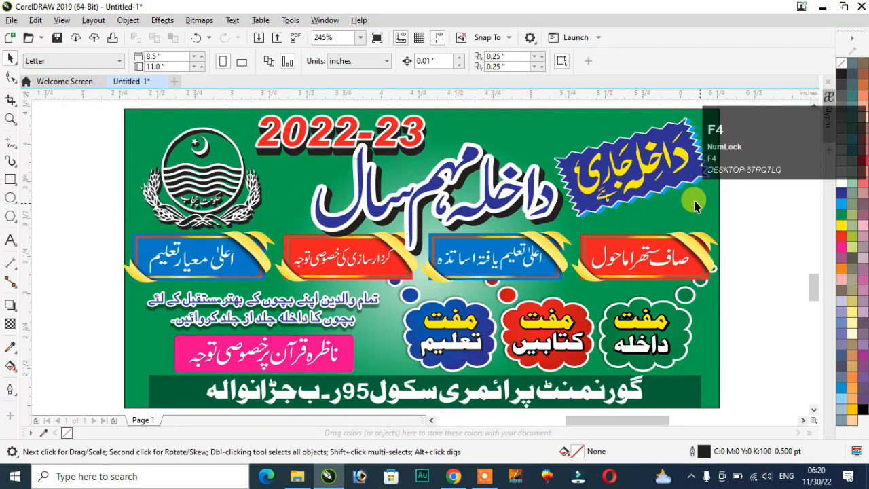
click(842, 208)
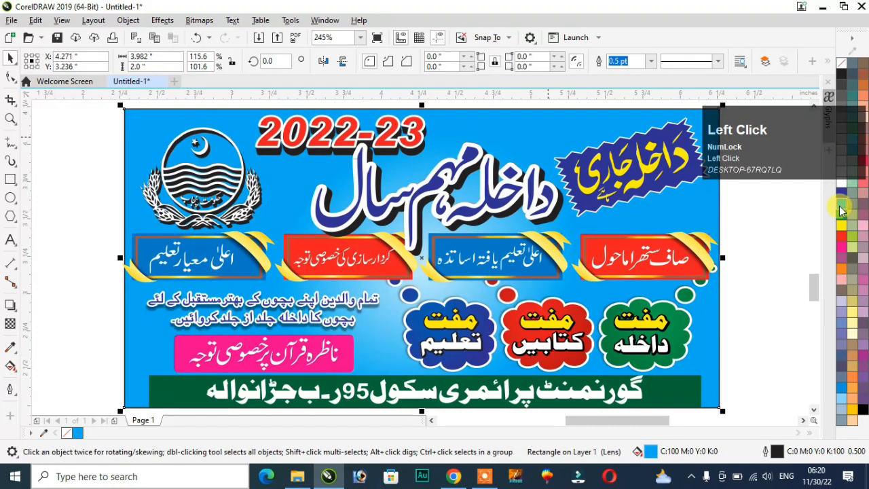
click(675, 224)
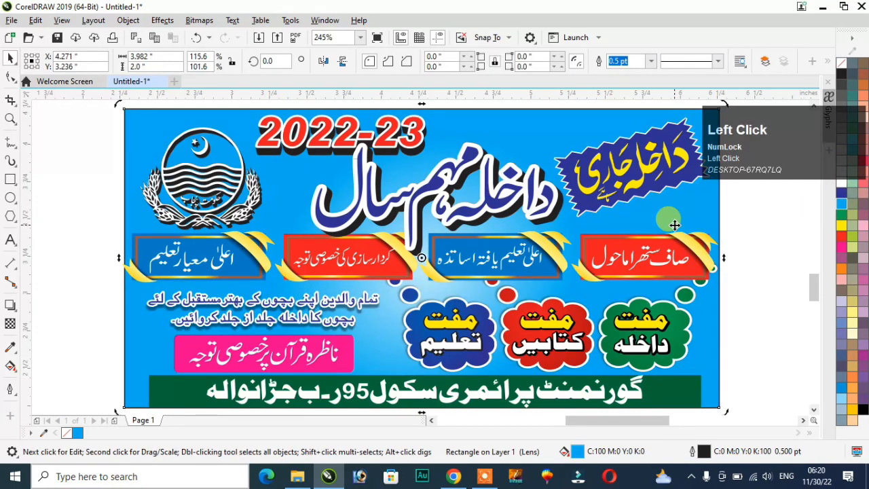
key(Escape)
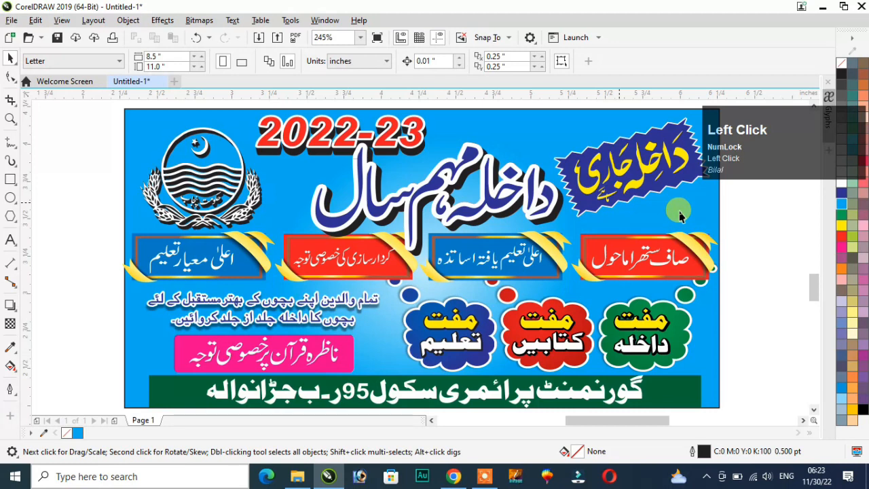
Try magenta, yellow, dark blue and pink fills on the banner's background, finishing with green
click(636, 260)
click(841, 250)
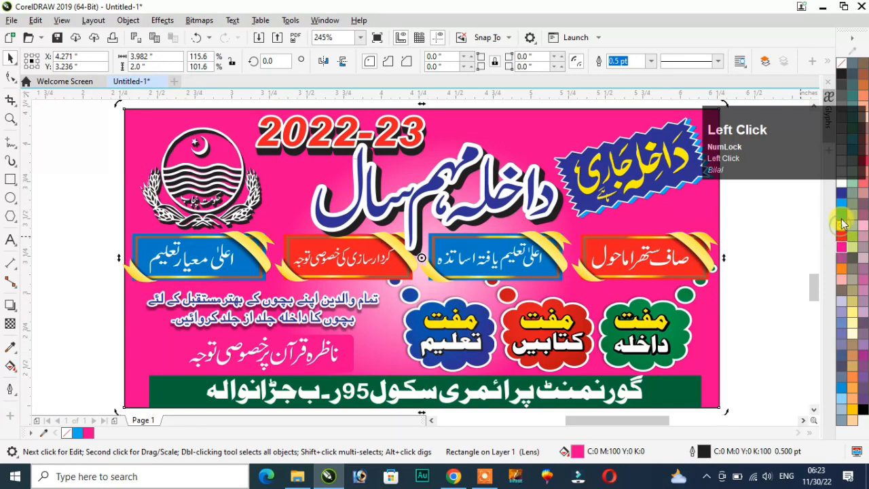
click(842, 215)
click(842, 214)
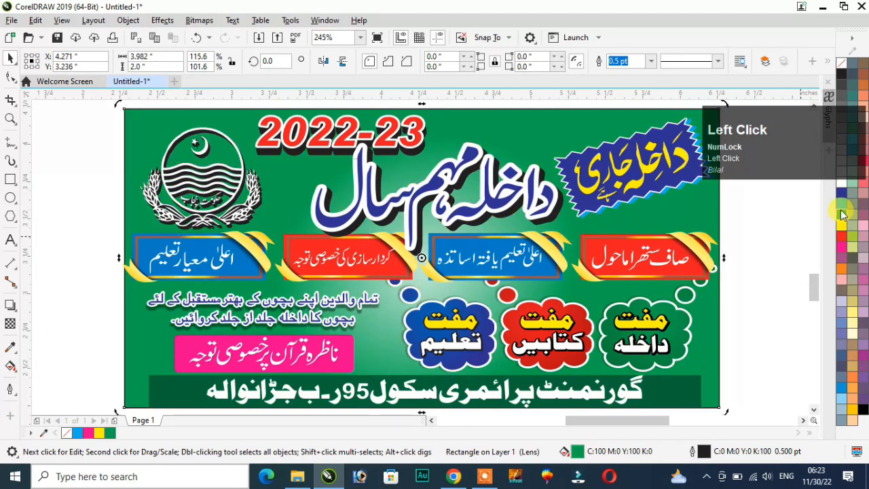
click(841, 198)
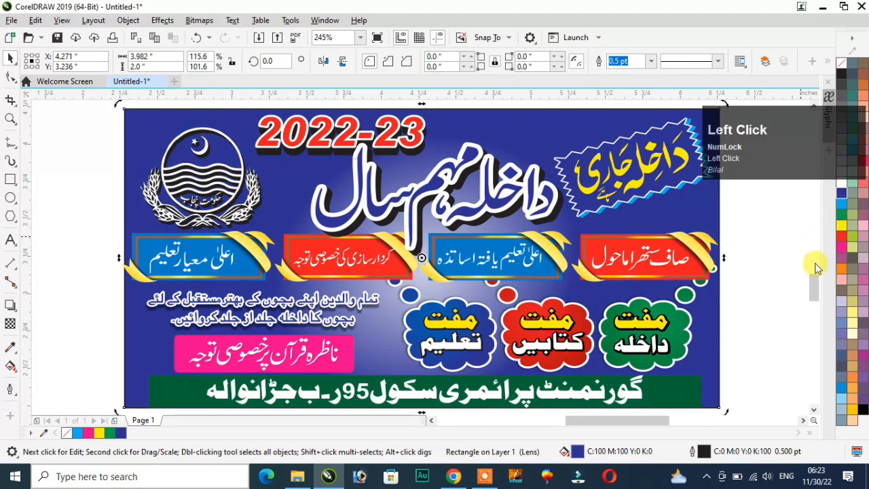
click(842, 284)
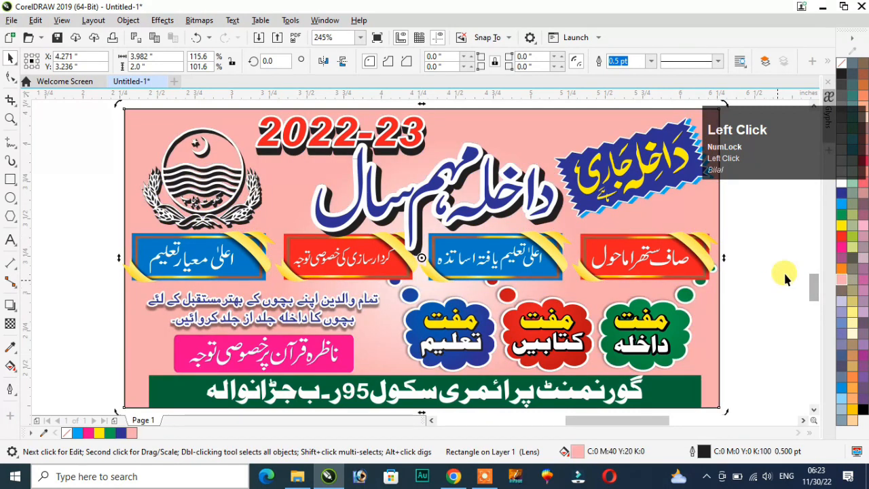
click(841, 216)
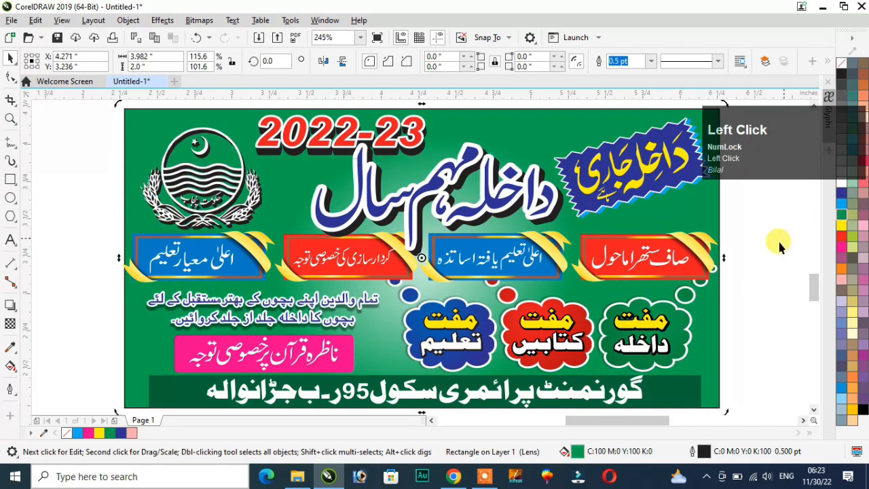
Move the round emblem off the banner onto the blank area to its left
click(195, 182)
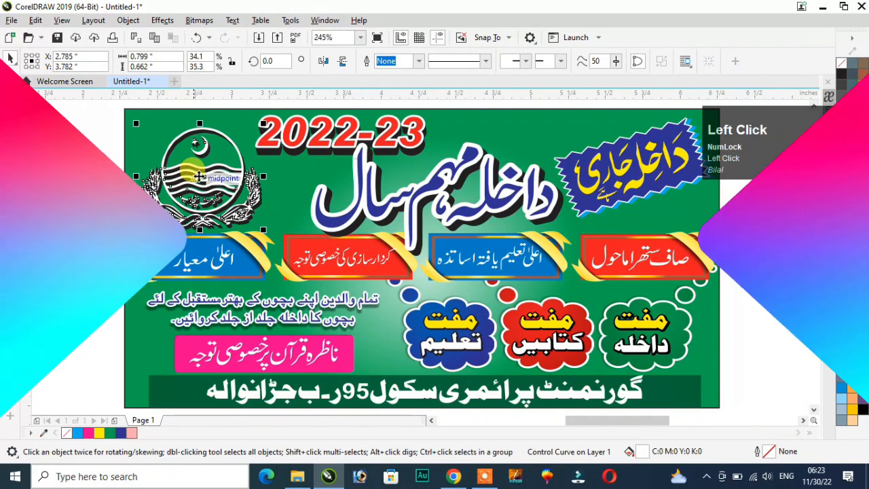
key(F3)
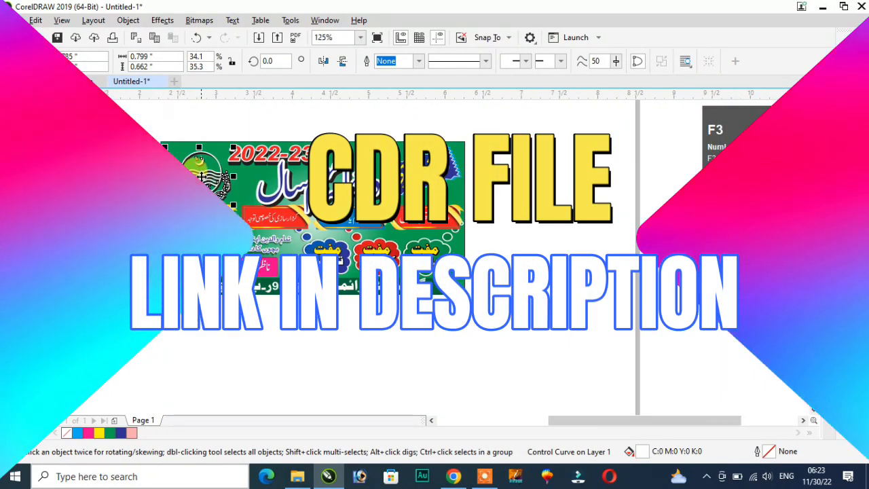
drag(204, 178, 91, 190)
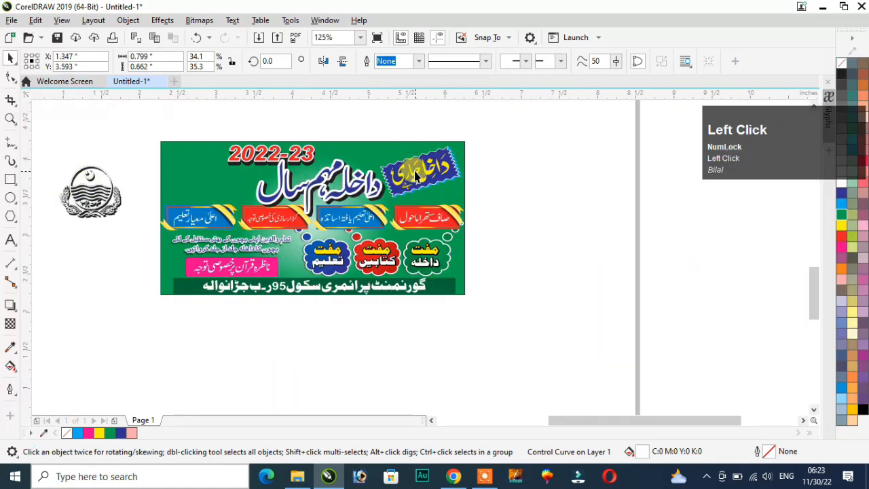
Give the yellow text on the jagged blue badge a drop shadow offset about 0.037" right and 0.125" down, undoing the longer offset
click(416, 175)
scroll(417, 163, up, 2)
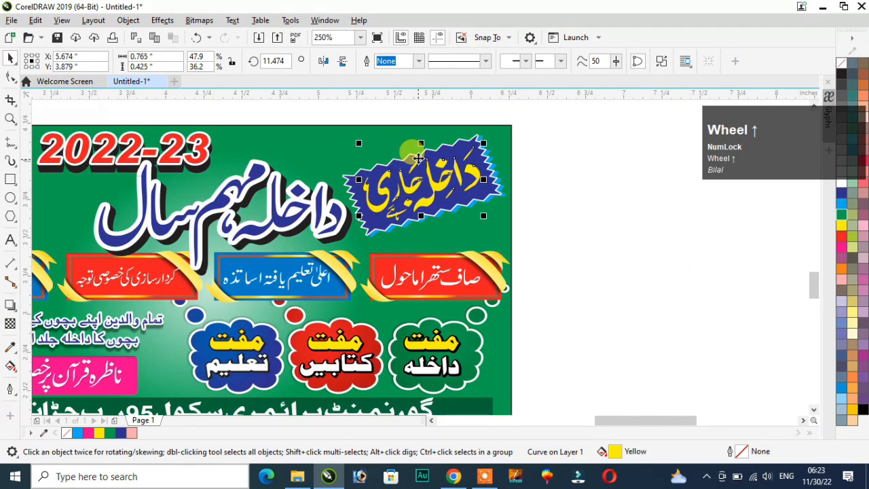
click(12, 307)
click(61, 305)
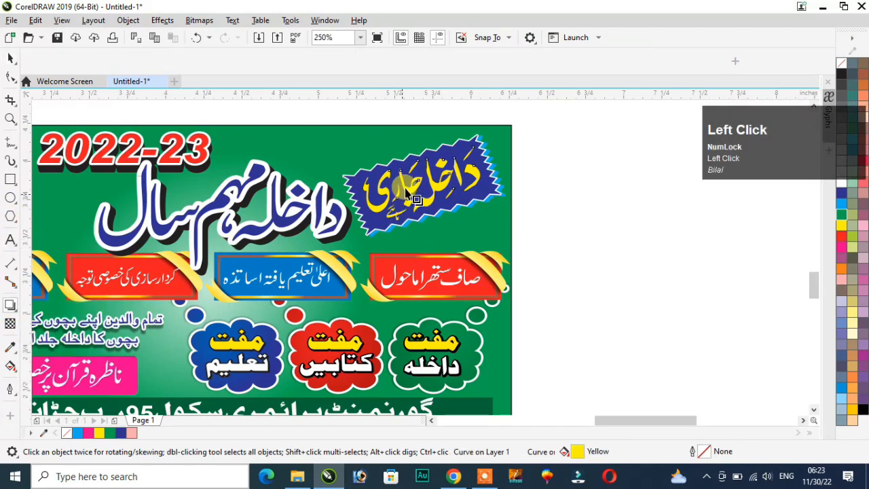
drag(426, 177, 438, 235)
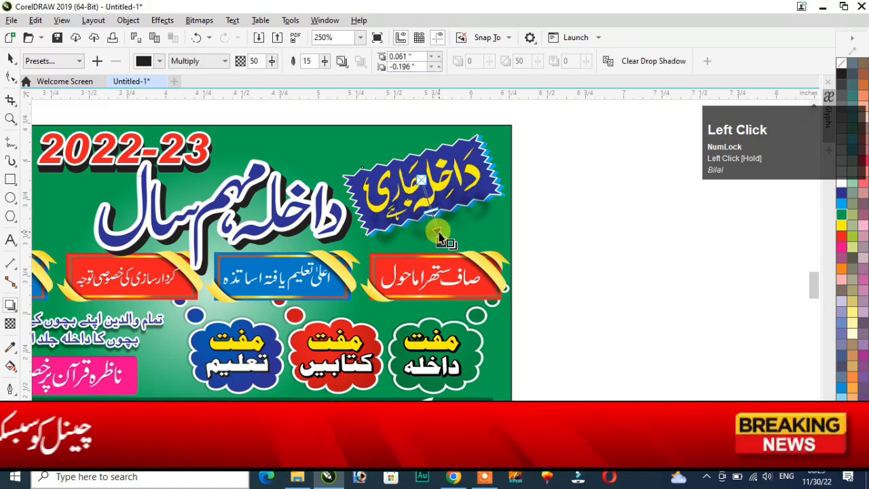
key(ctrl+z)
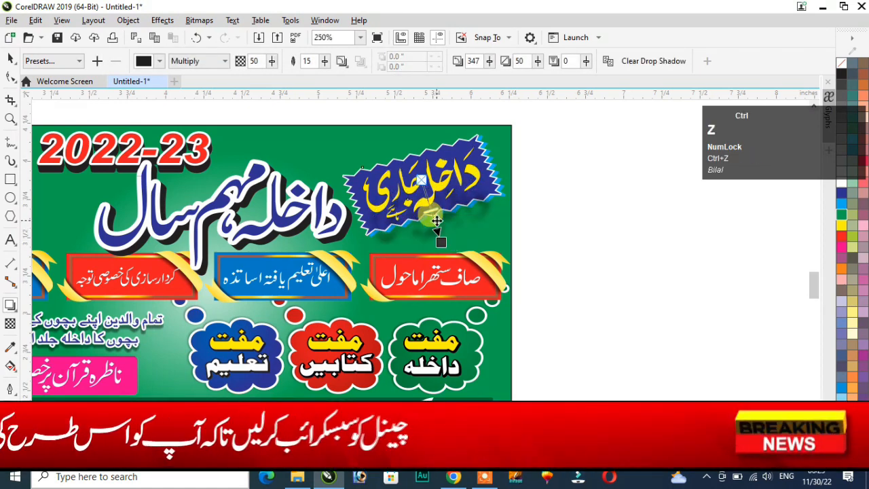
key(ctrl+z)
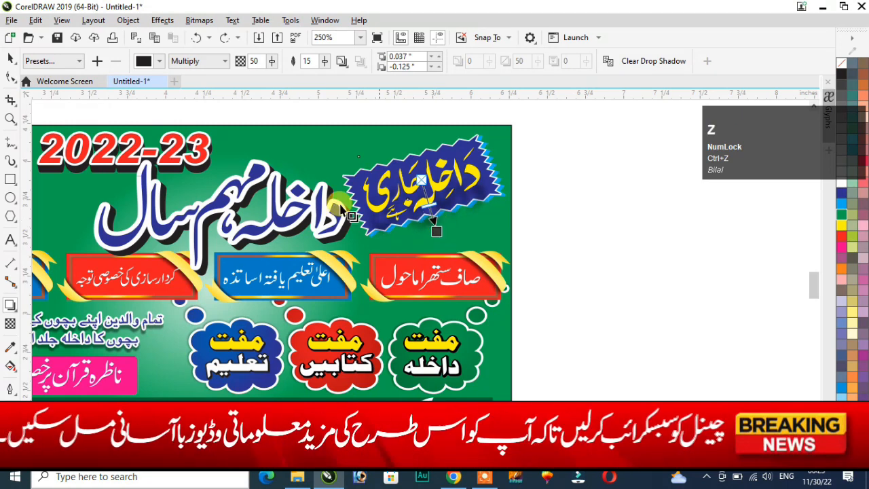
click(10, 59)
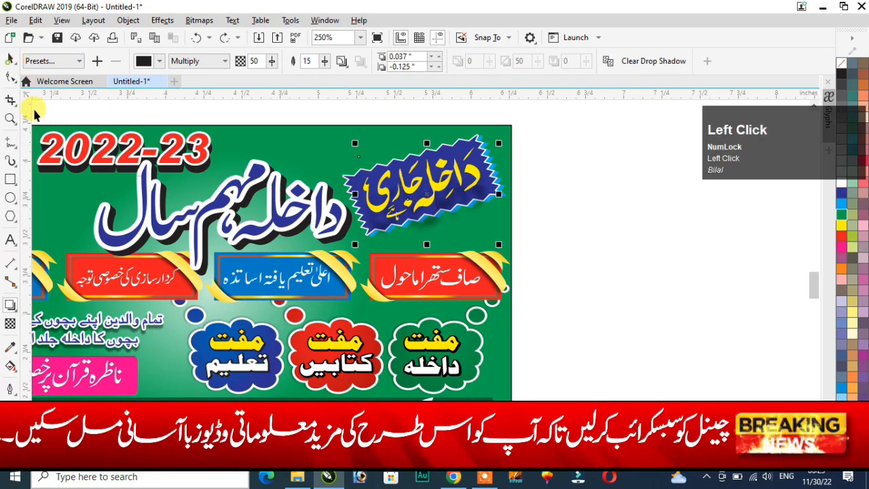
Fill the main headline داخلہ مہم سال with red and the ribbon text صاف ستھرا ماحول with yellow
click(275, 222)
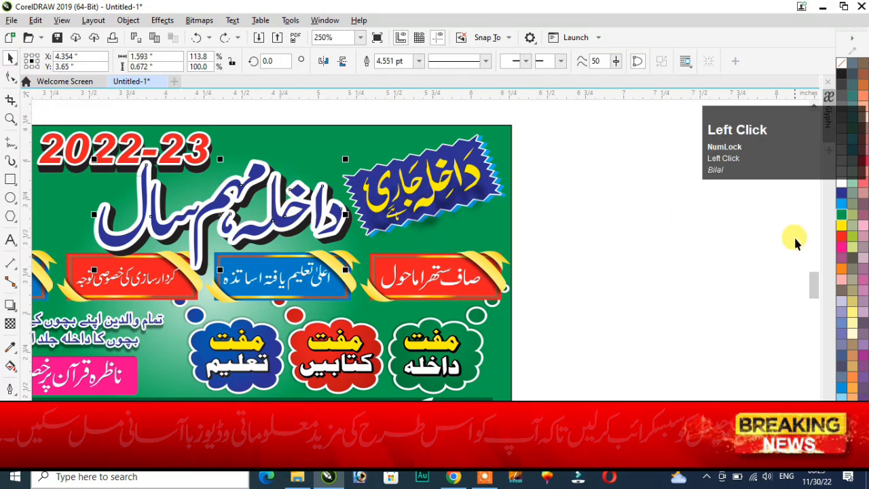
click(841, 236)
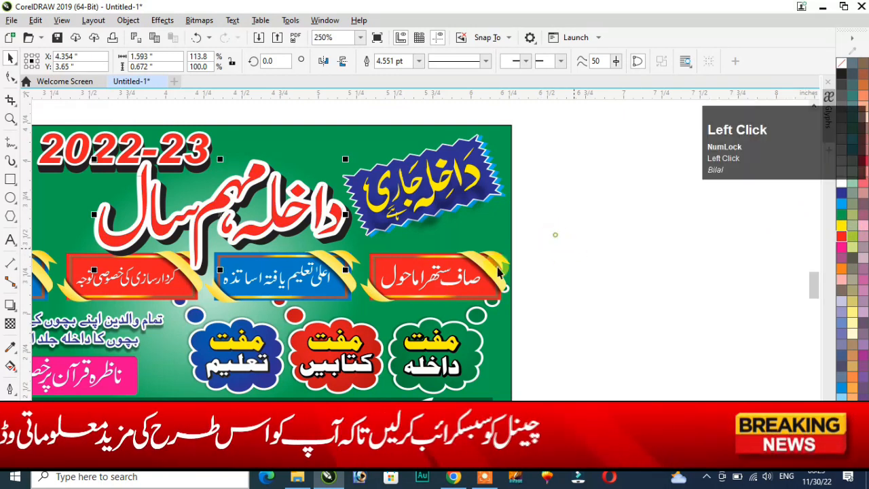
click(446, 278)
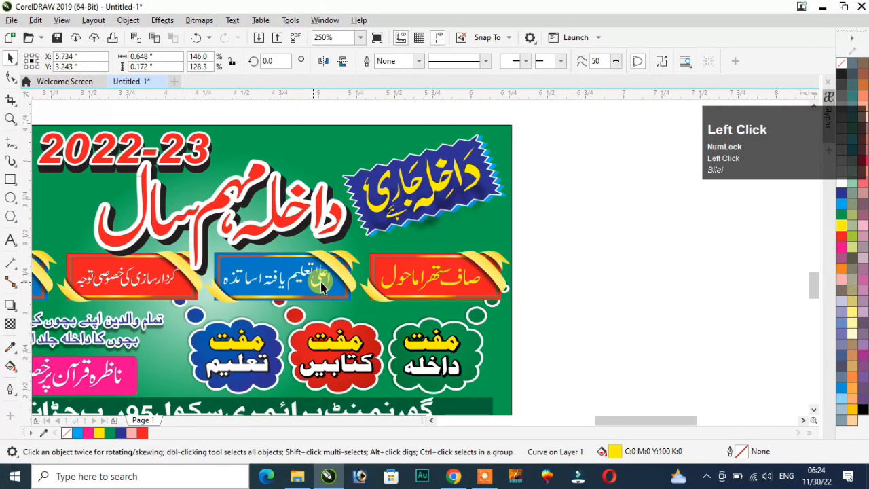
click(319, 283)
click(744, 279)
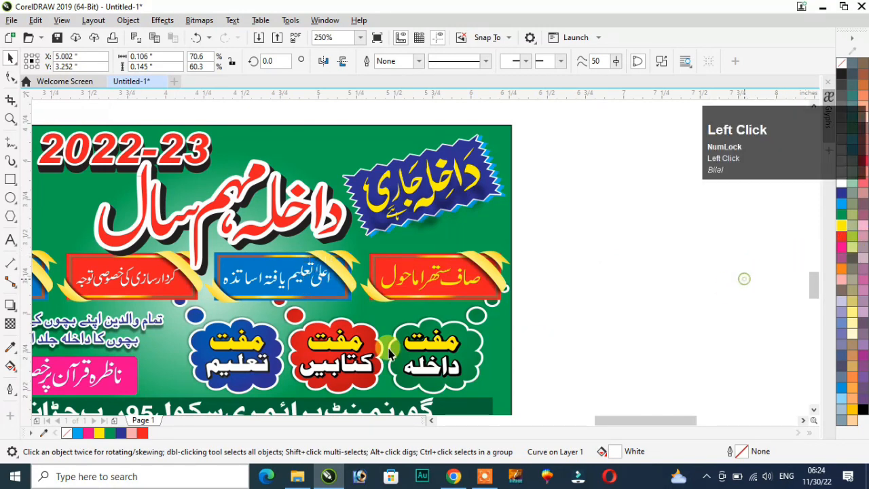
click(528, 314)
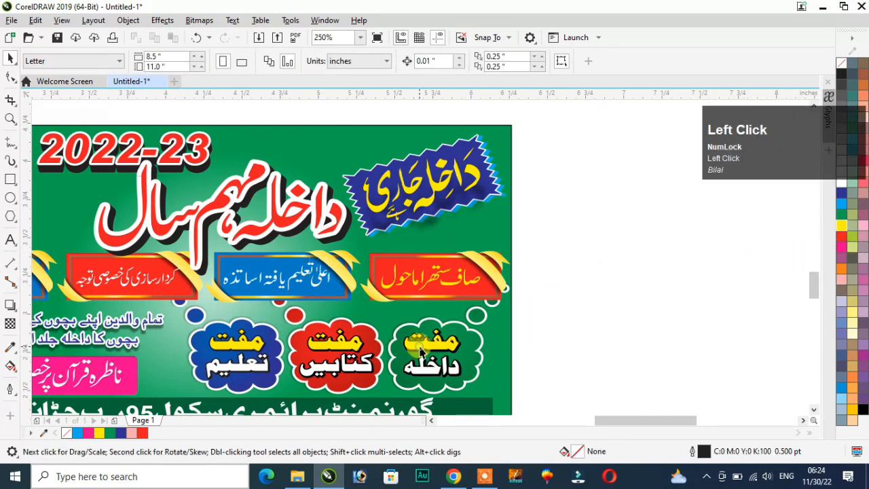
Move the words مفت and داخلہ from the green cloud to the blank area right of the banner, filling مفت cyan and داخلہ green
click(426, 350)
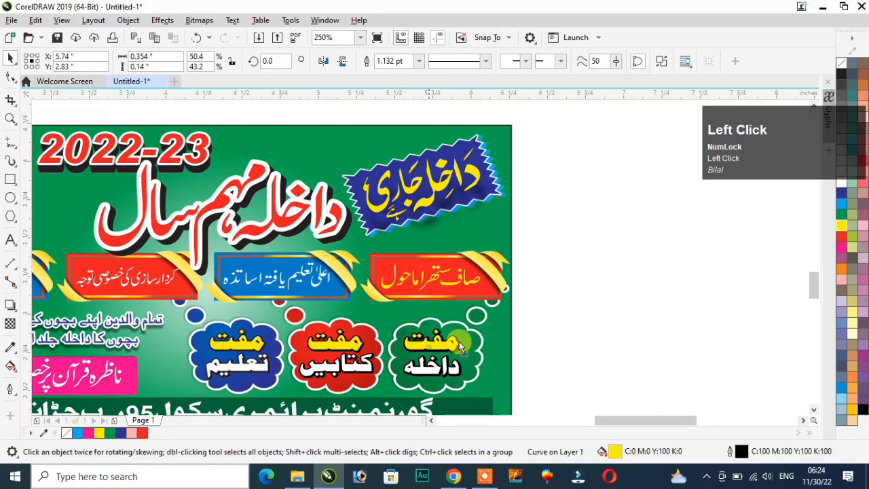
drag(459, 345, 641, 302)
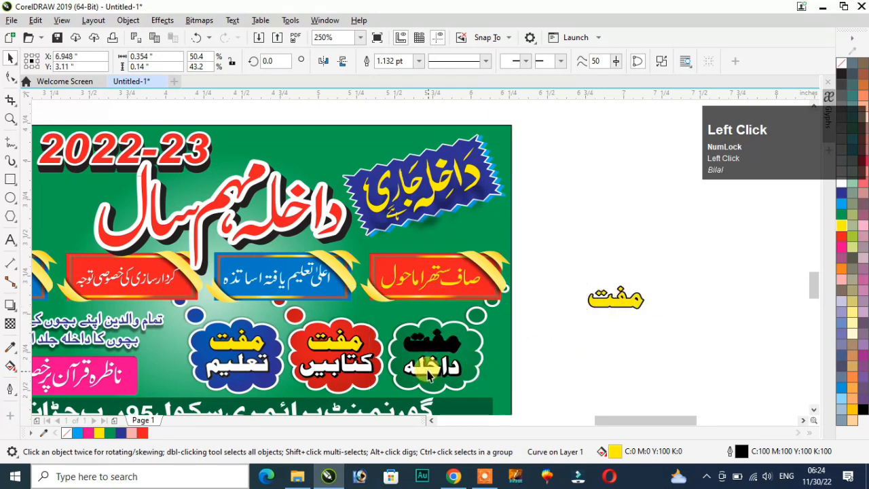
drag(427, 375, 611, 352)
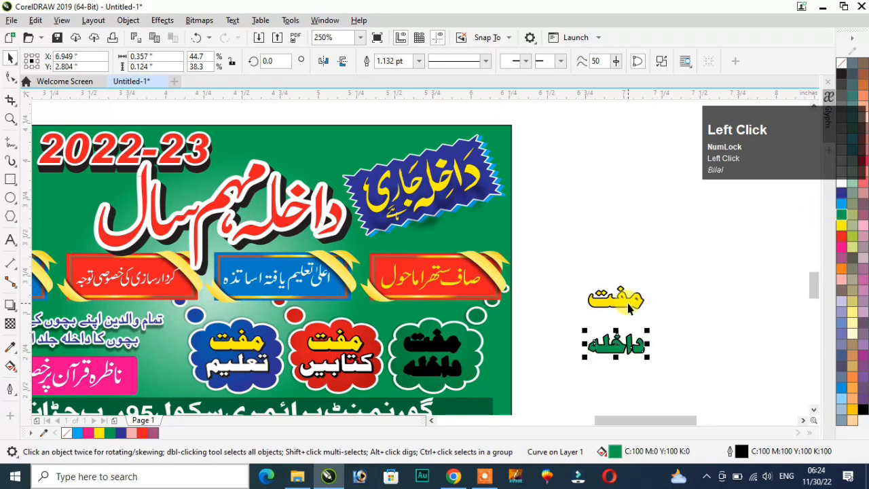
click(615, 299)
click(841, 204)
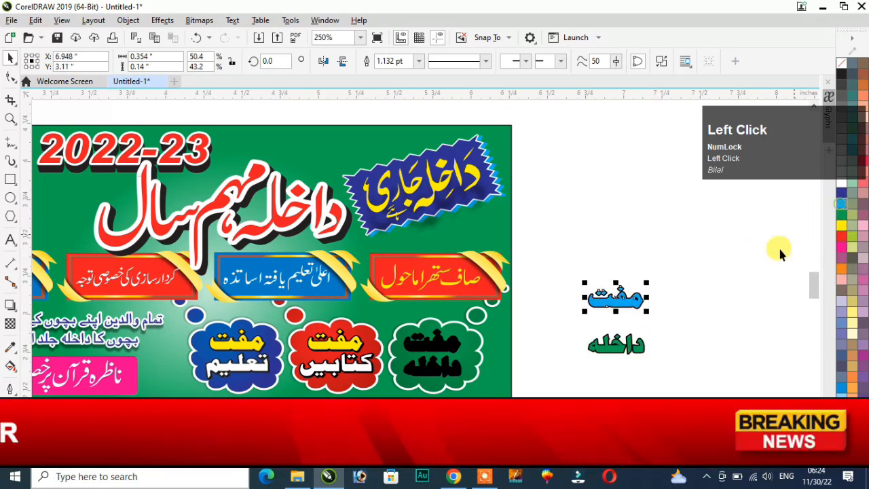
Fill the school name text along the banner's bottom strip with yellow
scroll(380, 373, down, 1)
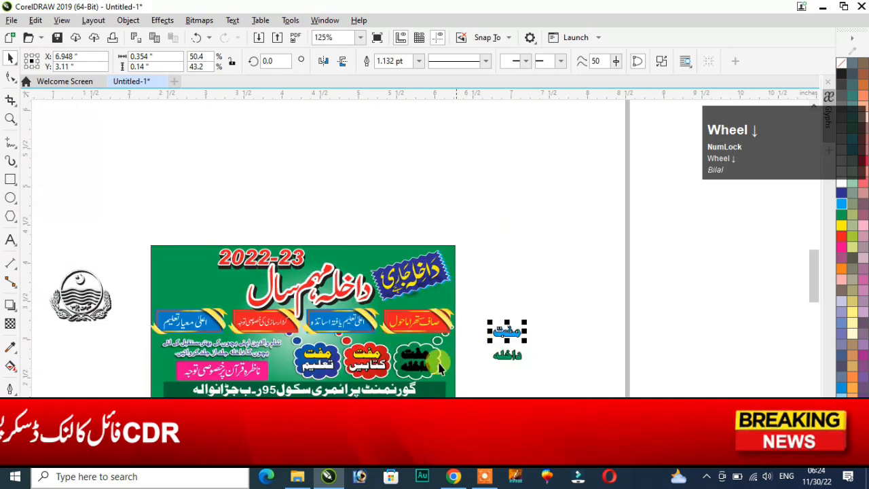
scroll(239, 394, up, 1)
click(365, 375)
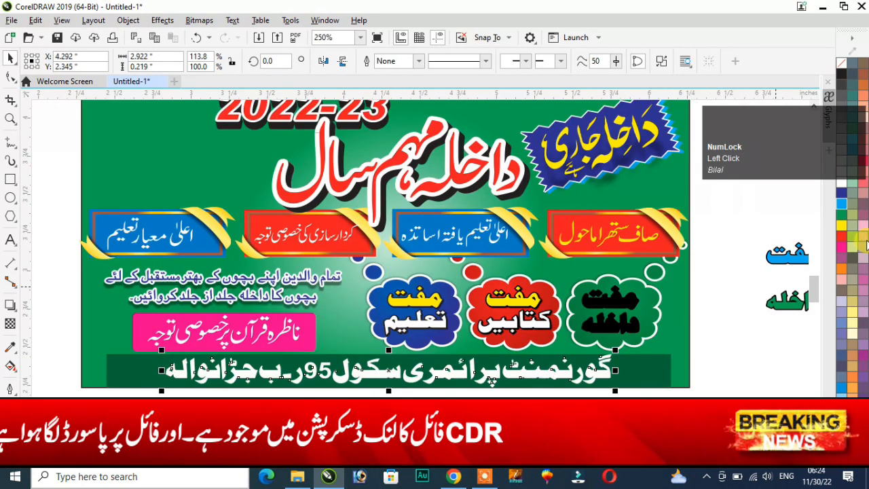
click(842, 227)
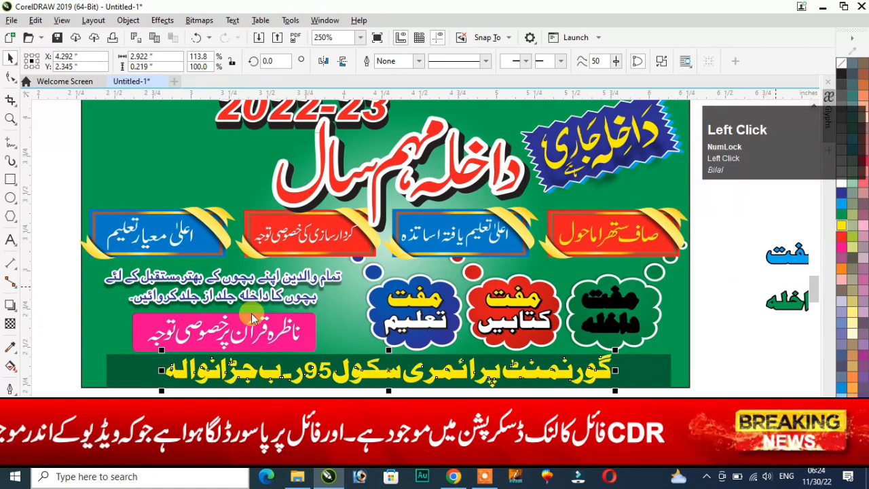
Fill the text ناظرہ قرآن پر خصوصی توجہ with pale yellow and the pink box behind it with cyan
click(285, 335)
click(853, 314)
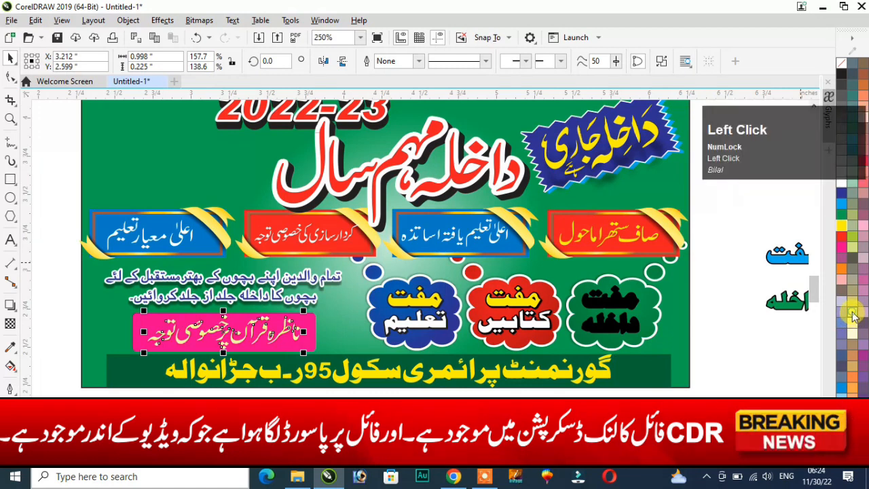
click(313, 338)
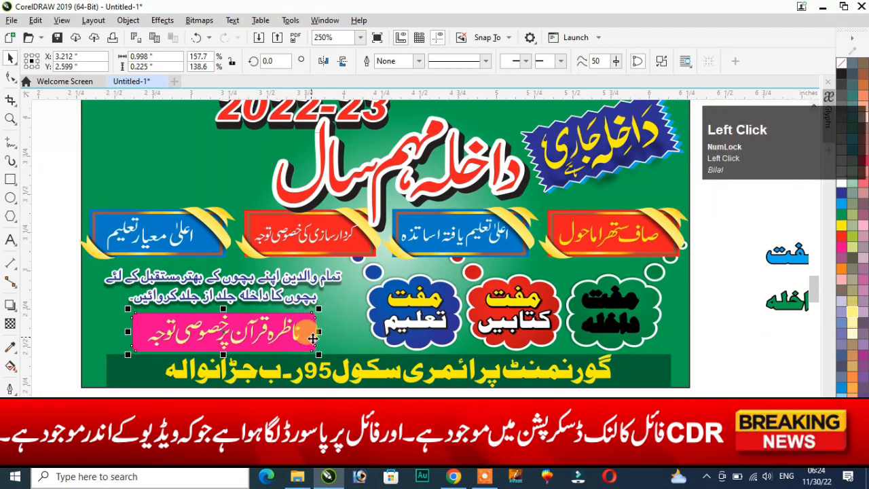
click(842, 185)
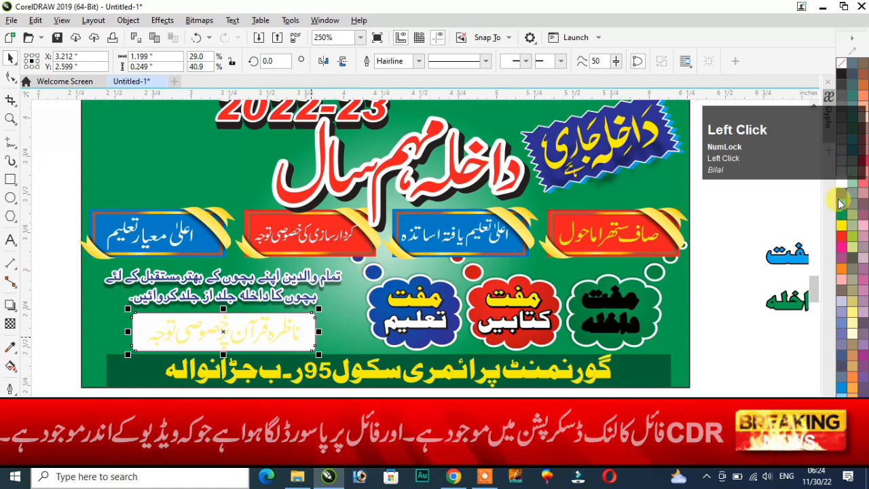
click(845, 206)
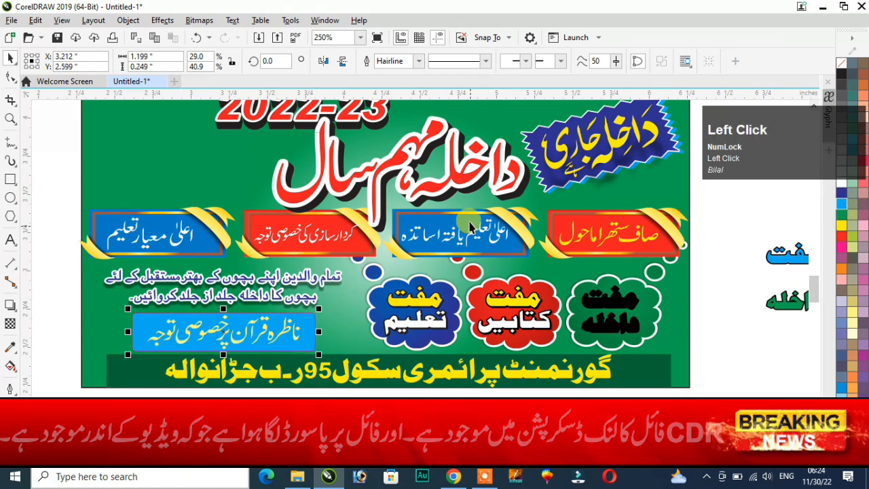
Move the blue ribbon اعلیٰ معیار تعلیم beside the banner's lower right corner and the red ribbon کردار سازی کی خصوصی توجہ to its upper left edge
drag(63, 198, 121, 230)
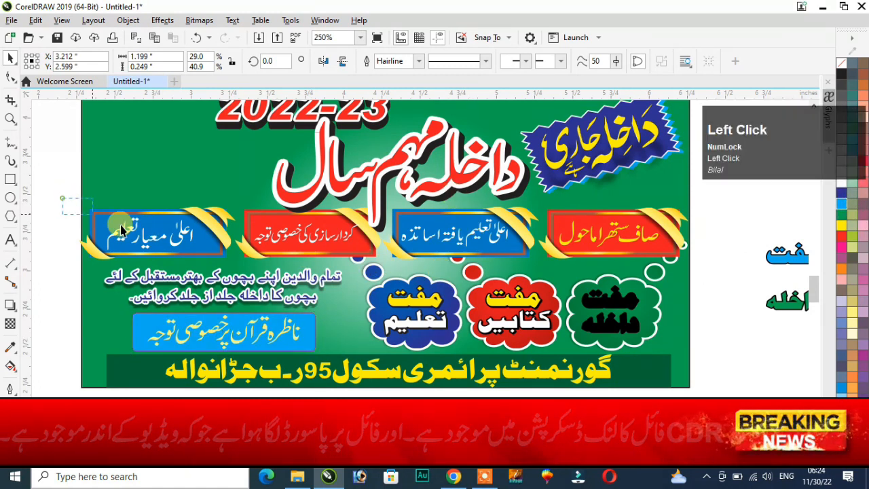
drag(237, 268, 238, 264)
drag(170, 230, 775, 370)
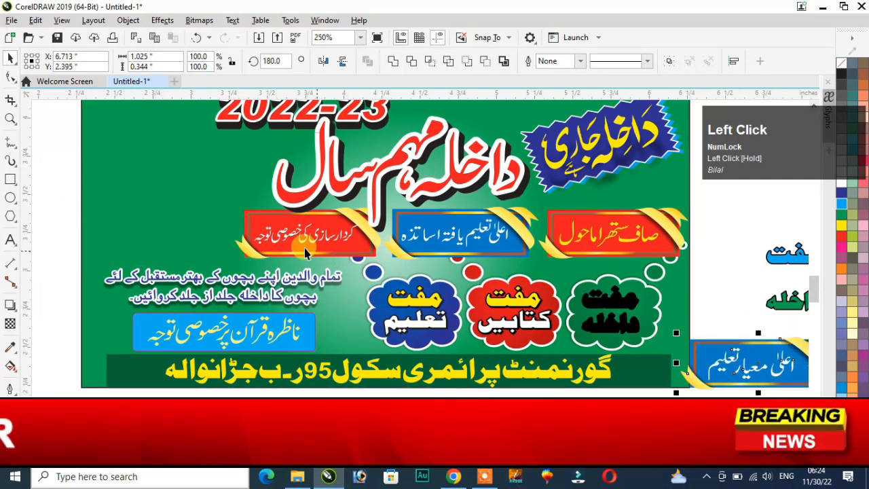
drag(111, 199, 396, 262)
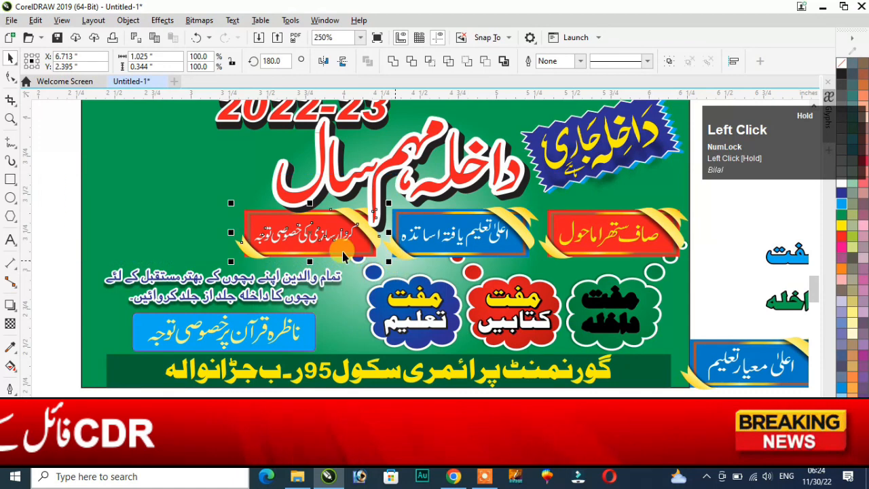
drag(329, 237, 152, 159)
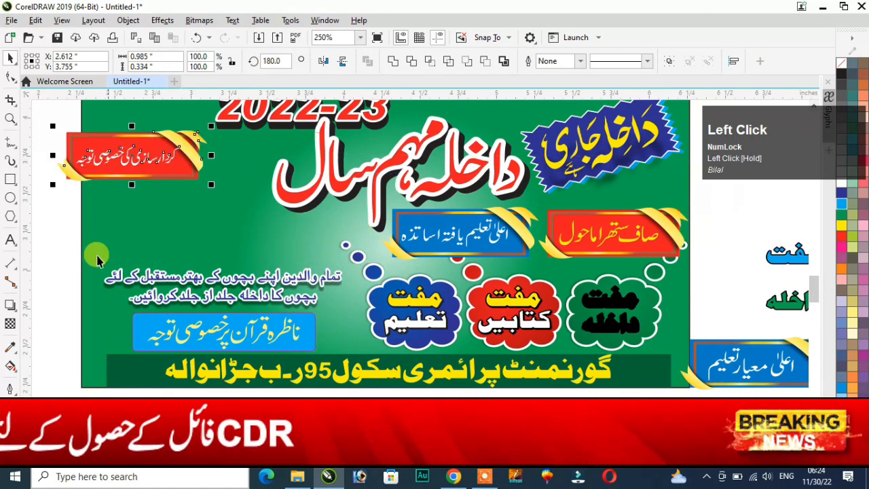
Recolour the two-line text beginning تمام والدین above the cyan box in pale yellow, followed by blue
drag(97, 260, 344, 318)
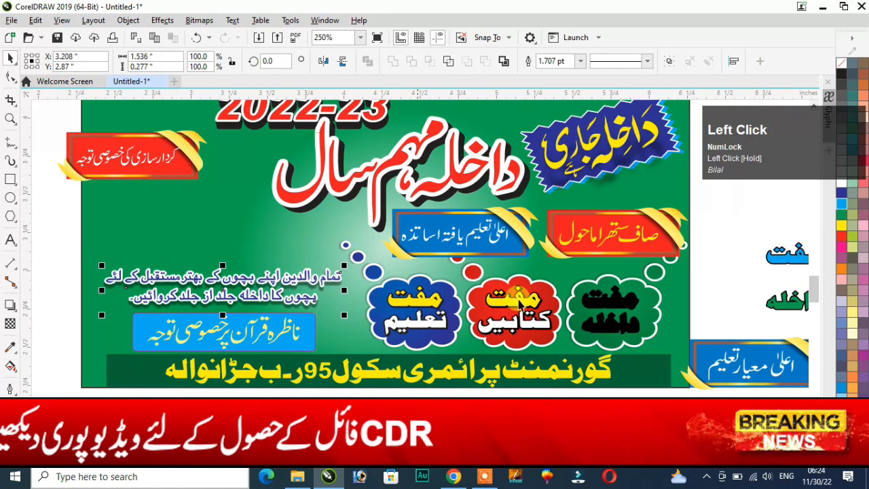
click(854, 312)
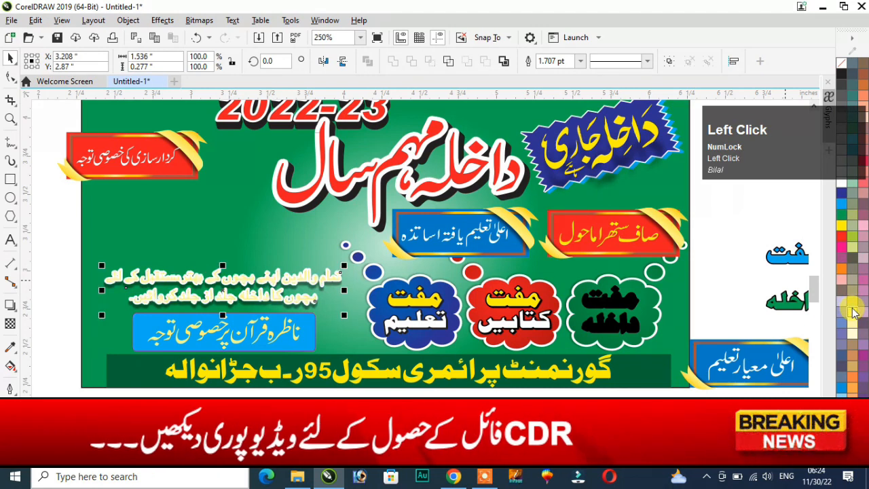
click(842, 195)
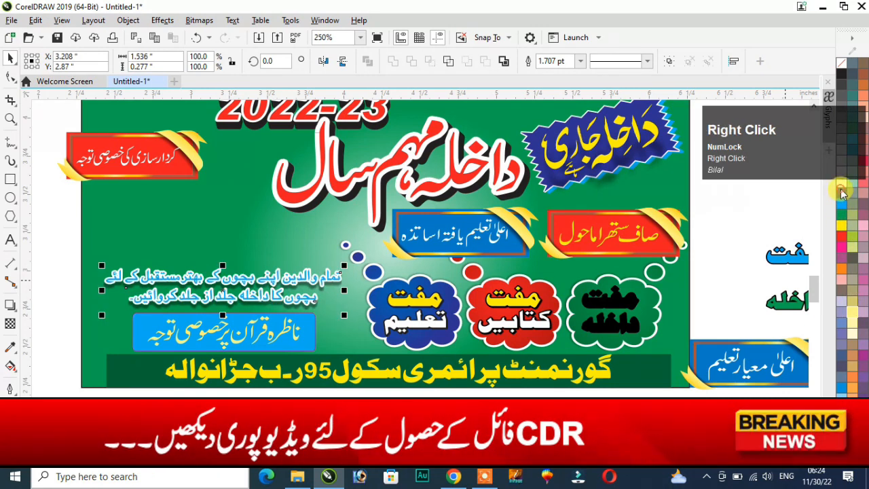
Move the green gradient background rectangle out from behind the banner's objects to the blank area below them
scroll(462, 289, down, 2)
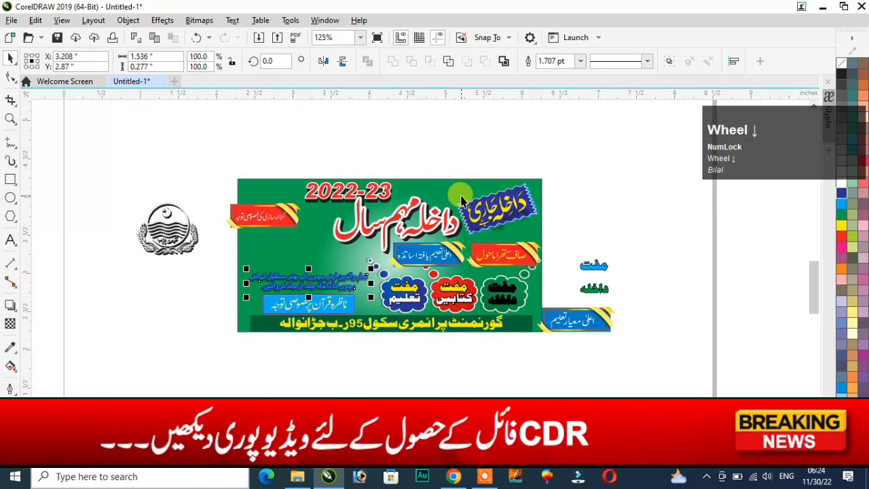
click(472, 159)
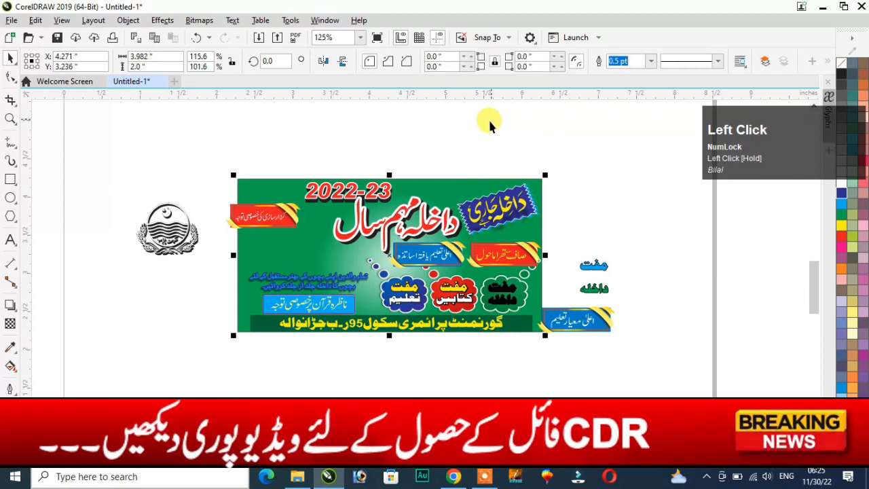
drag(448, 180, 480, 107)
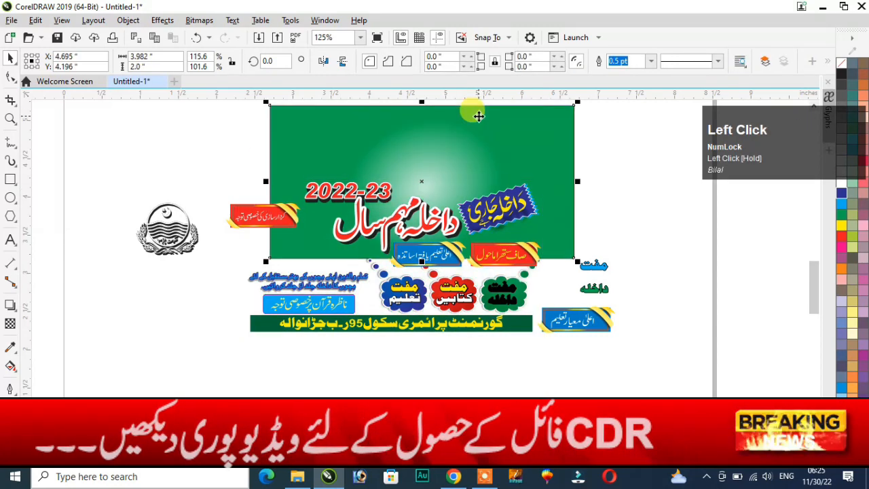
drag(471, 146, 381, 394)
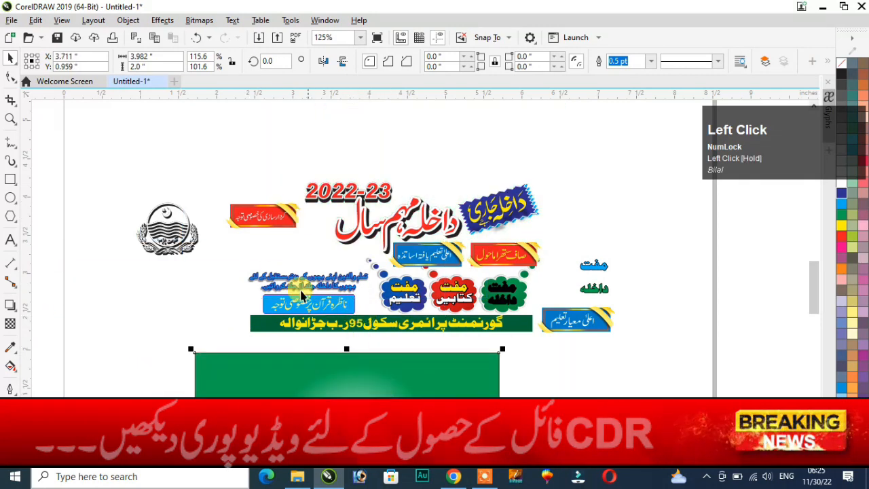
Examine the separated banner texts, ribbons and clouds without the background behind them
scroll(297, 305, up, 1)
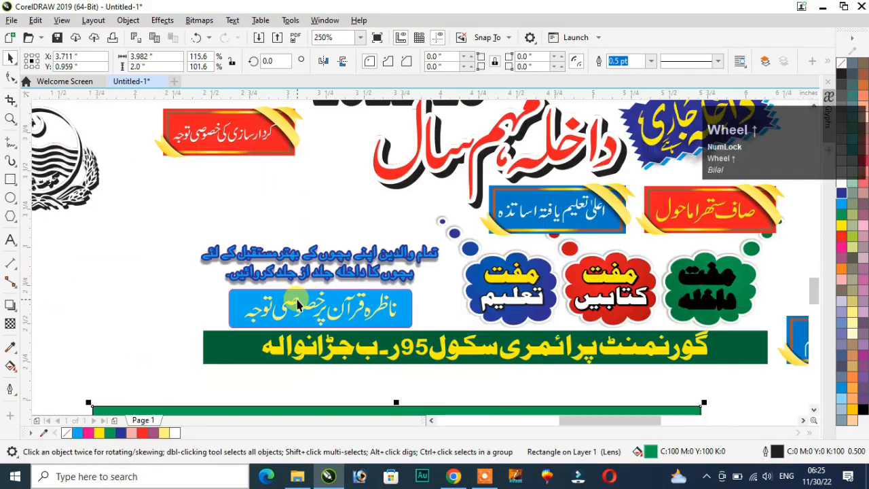
scroll(297, 305, down, 2)
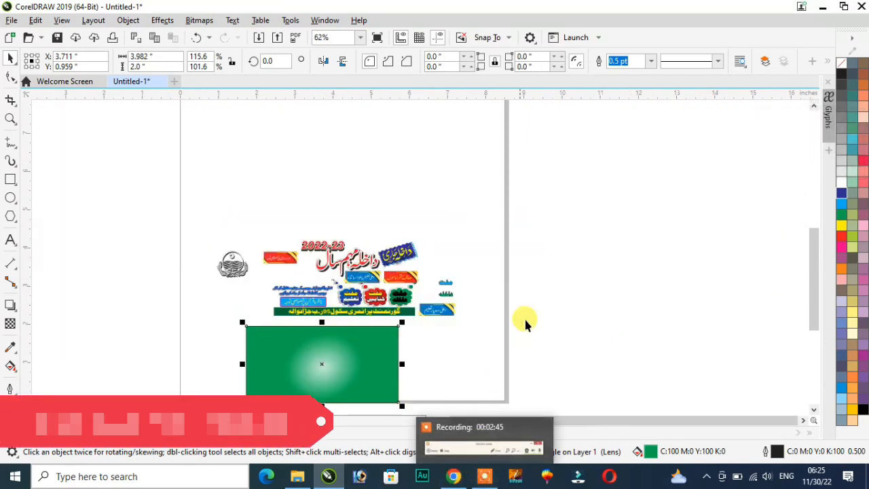
scroll(534, 298, down, 1)
scroll(455, 277, up, 1)
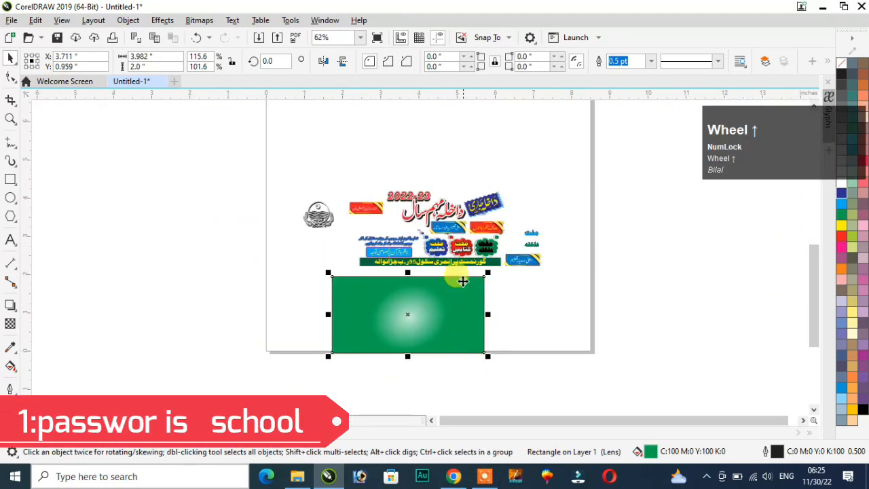
scroll(406, 197, up, 1)
scroll(405, 197, down, 1)
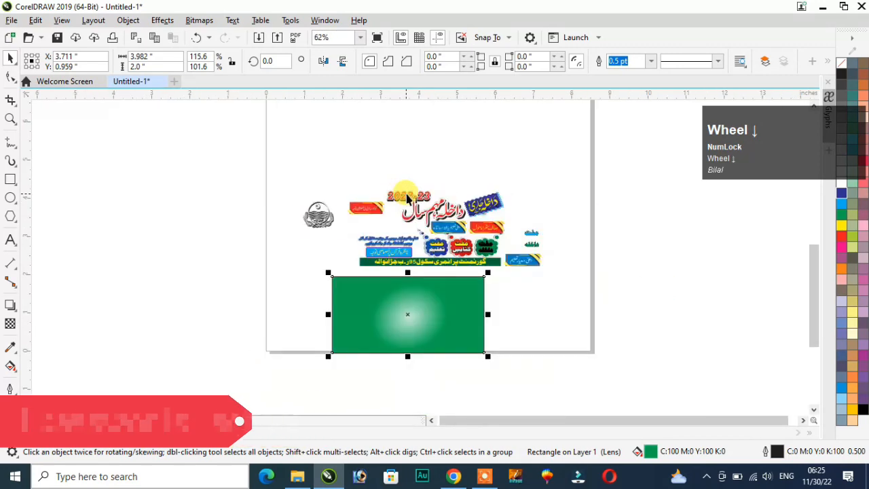
scroll(424, 195, up, 2)
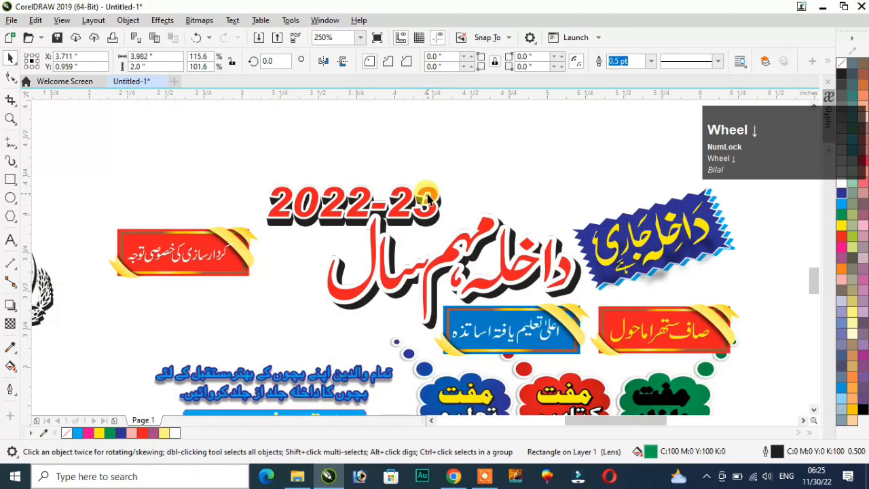
scroll(427, 198, down, 2)
scroll(451, 202, up, 1)
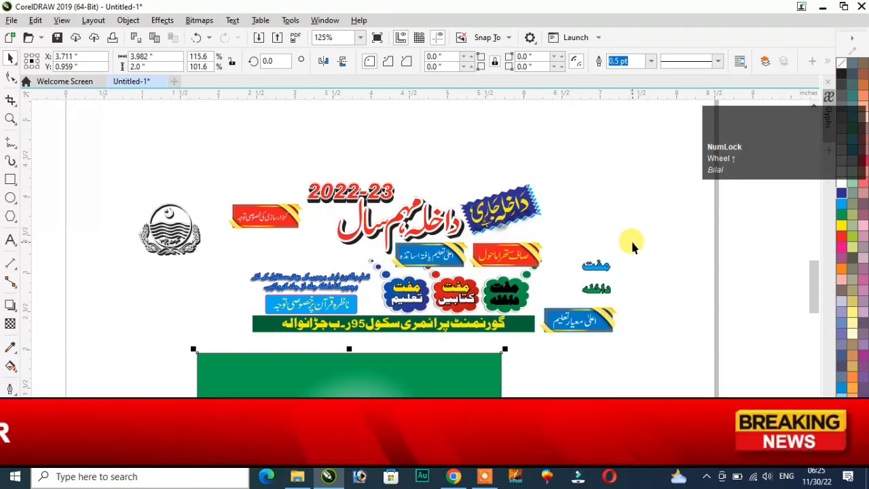
Try a white fill on the badge text داخلہ جاری, followed by a red fill
click(508, 207)
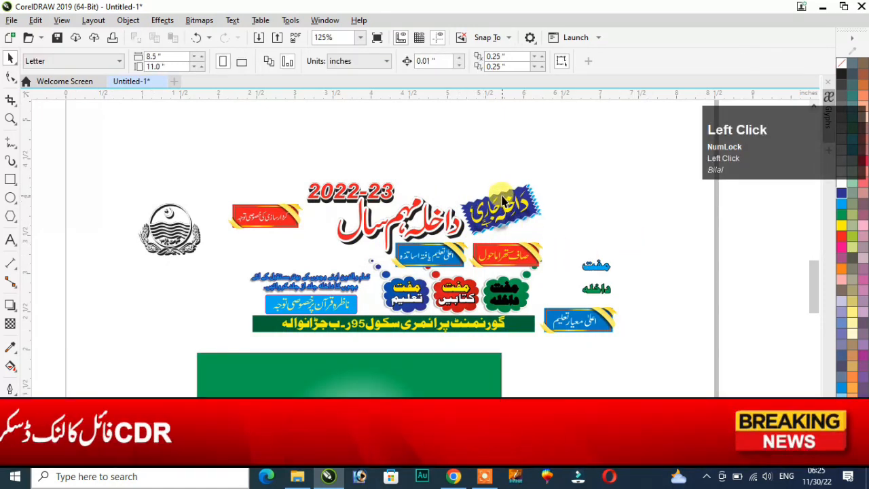
key(F2)
drag(452, 178, 553, 241)
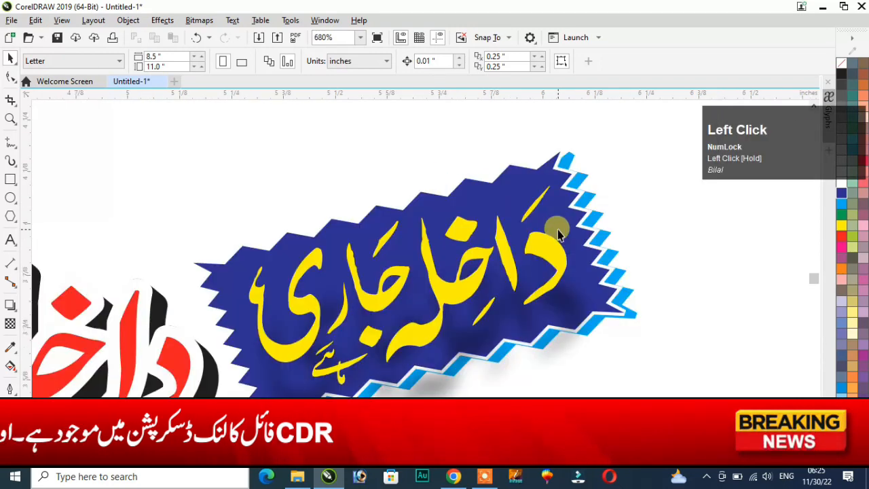
click(553, 255)
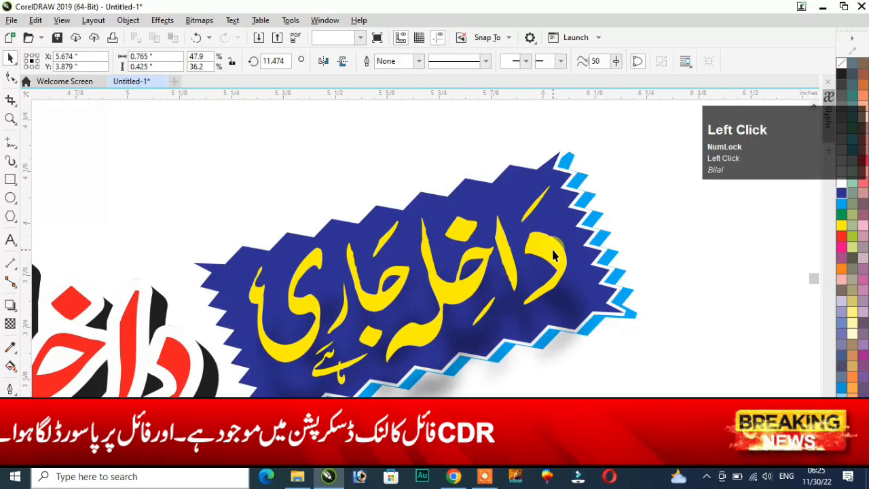
click(842, 183)
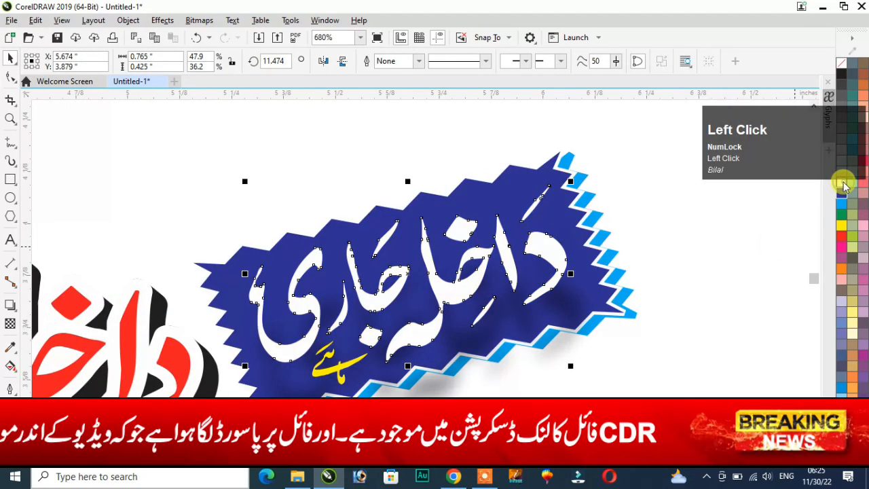
click(611, 310)
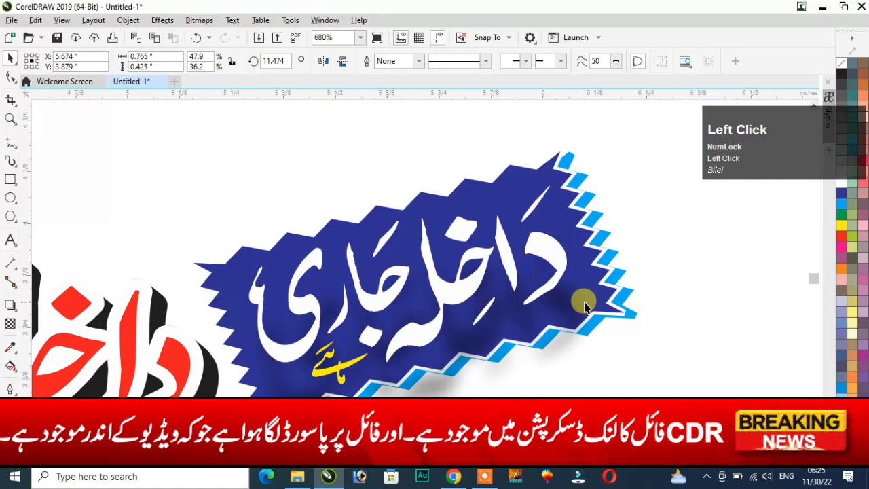
drag(584, 303, 757, 289)
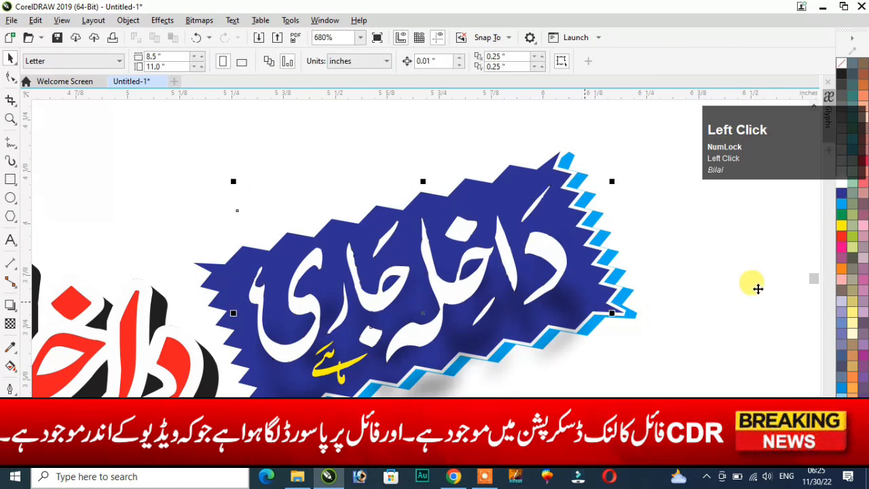
click(841, 236)
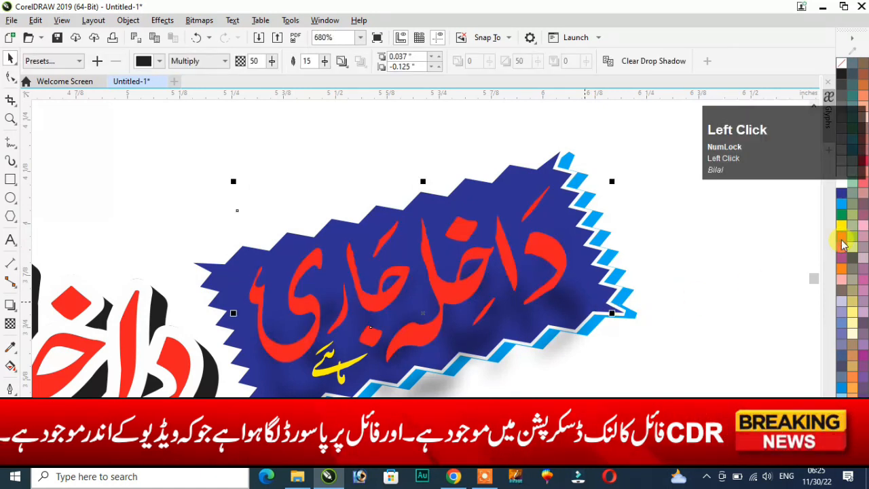
Fill the jagged badge shape with yellow, and its texts داخلہ جاری and ہے with white
click(624, 318)
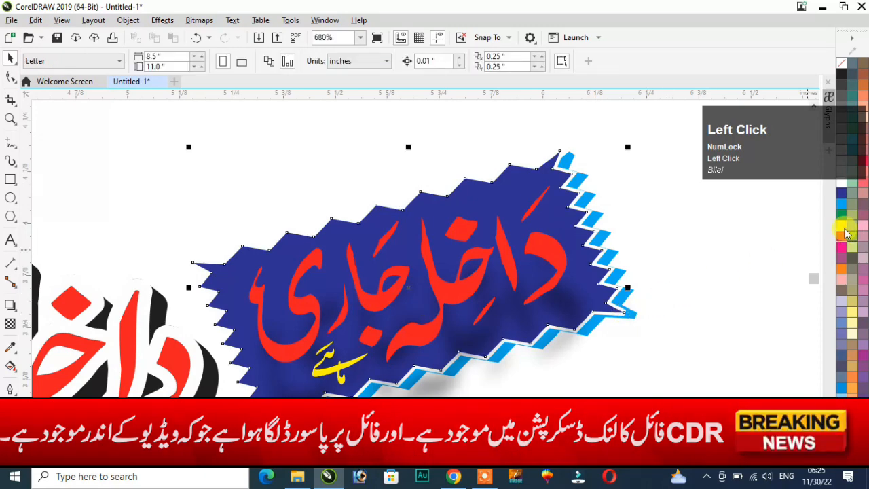
click(843, 227)
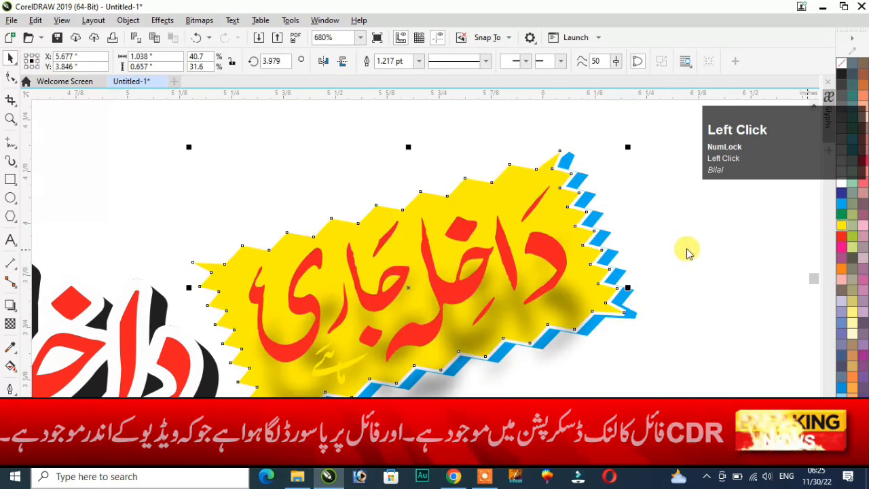
click(686, 253)
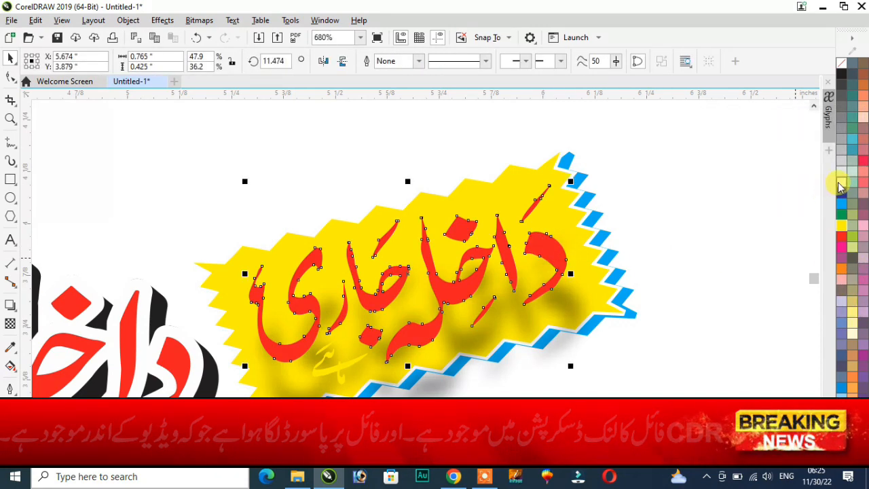
click(853, 309)
click(326, 370)
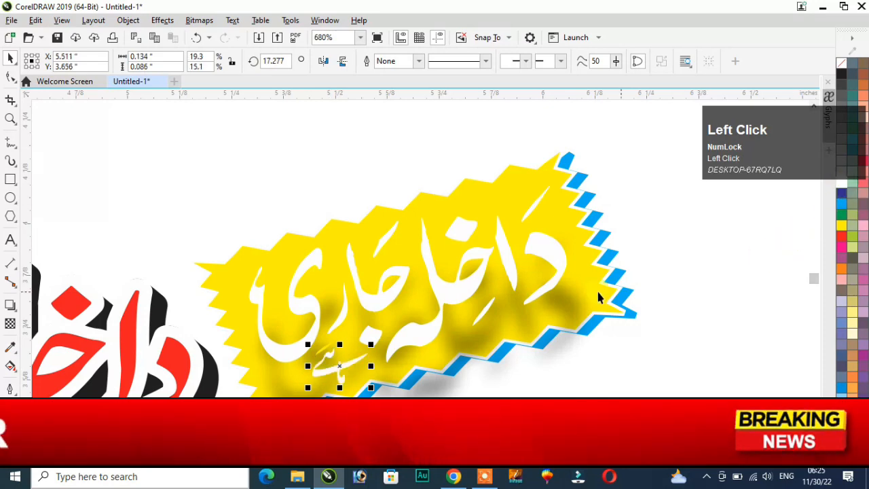
Undo the recolouring of the jagged badge and its texts, and the move of the green background rectangle
scroll(598, 296, down, 2)
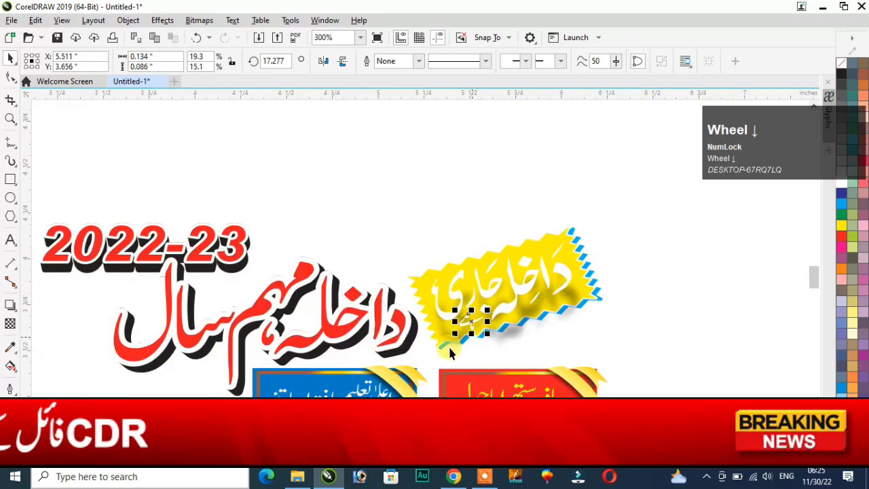
scroll(450, 352, down, 5)
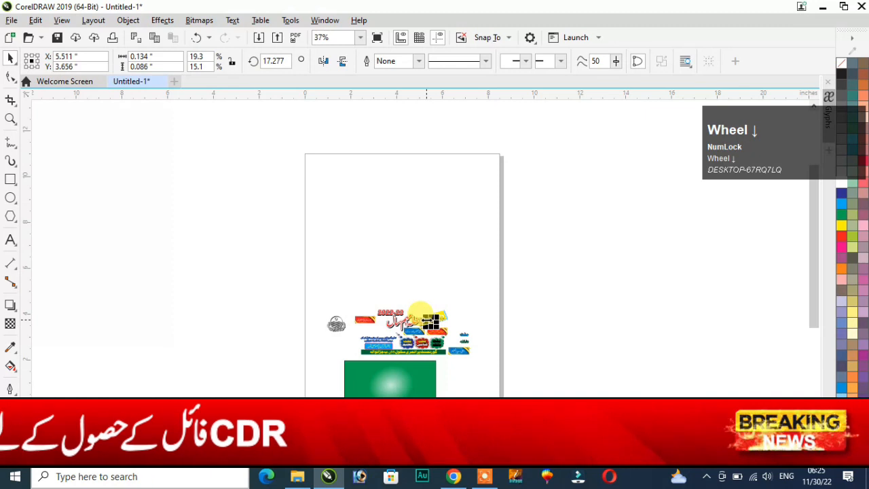
key(F4)
click(611, 309)
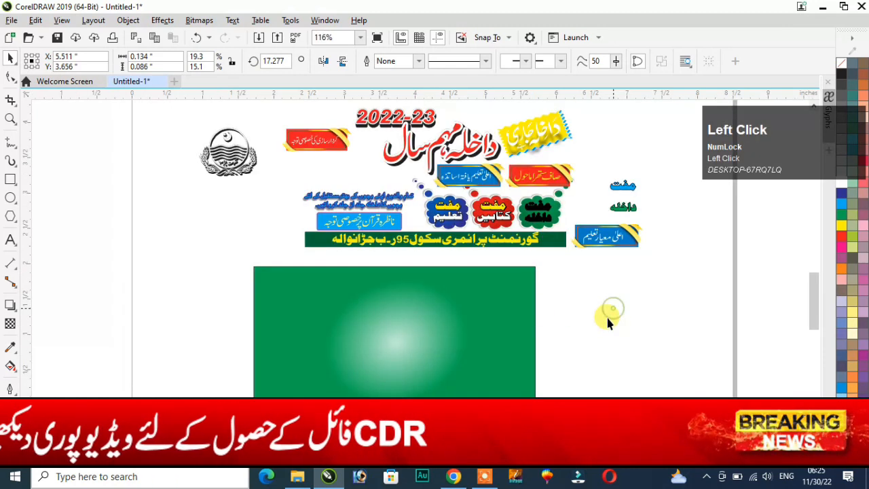
key(ctrl+z)
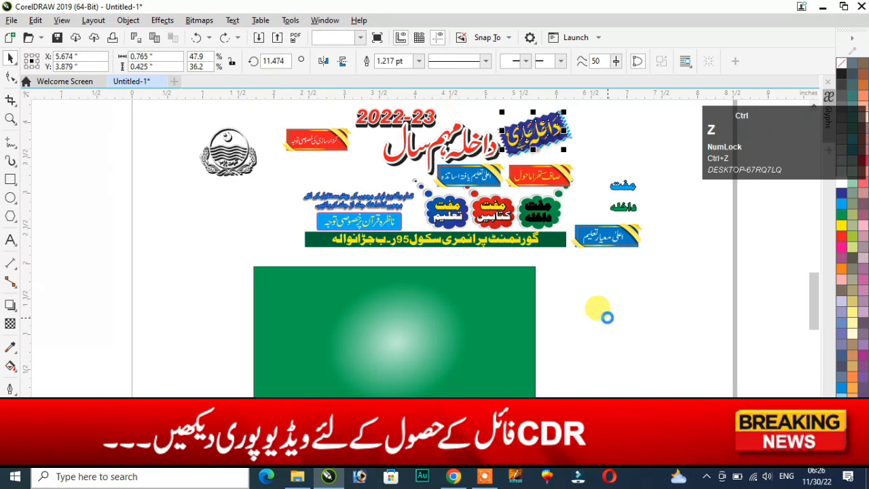
key(ctrl+z)
key(ctrl+z)
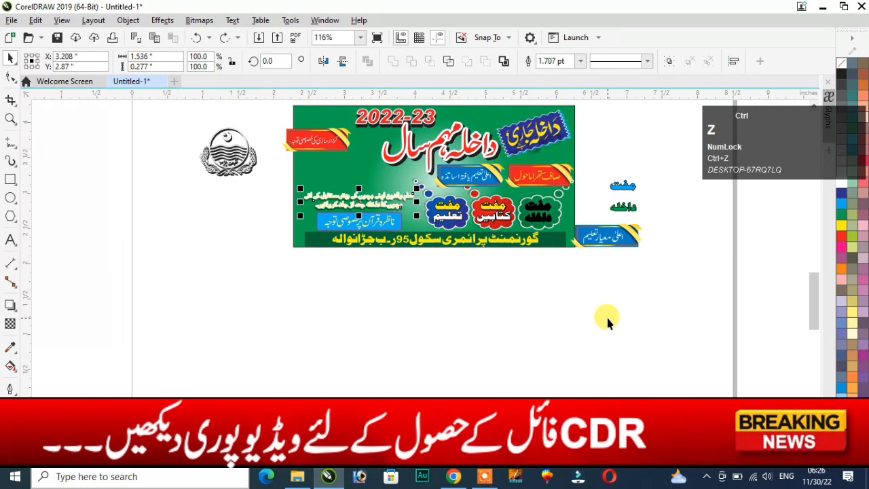
Undo the moves of the two ribbons and the trial recolouring of the small texts, text box and school name
key(ctrl+z)
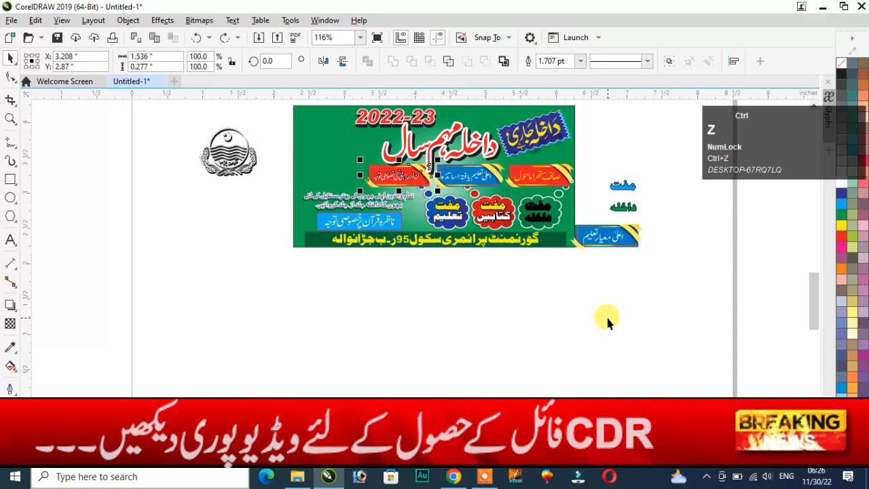
key(ctrl+z)
key(ctrl+z)
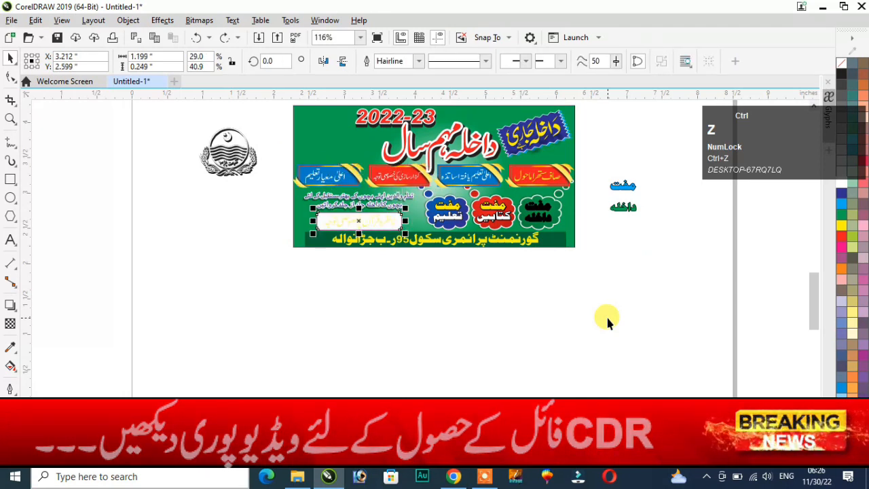
key(ctrl+z)
key(ctrl+z)
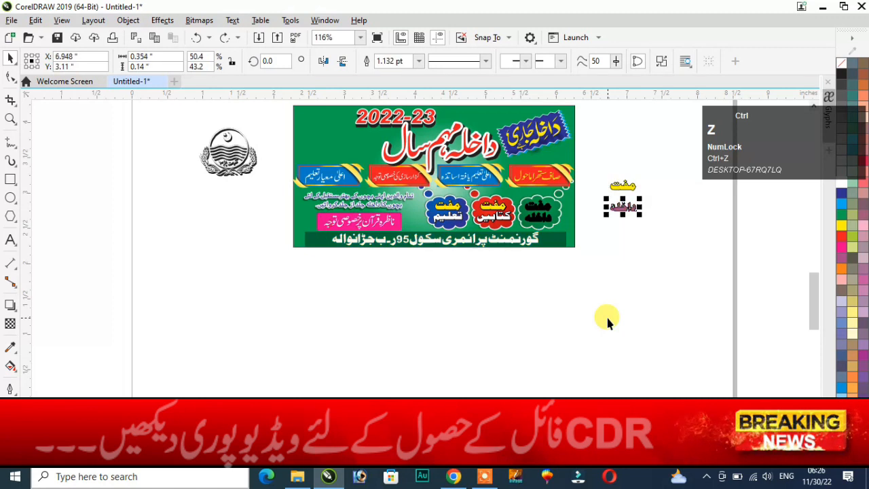
Undo the remaining trial edits to the cloud texts, heading, emblem and background, back to the pink background fill
key(ctrl+z)
key(ctrl+z)
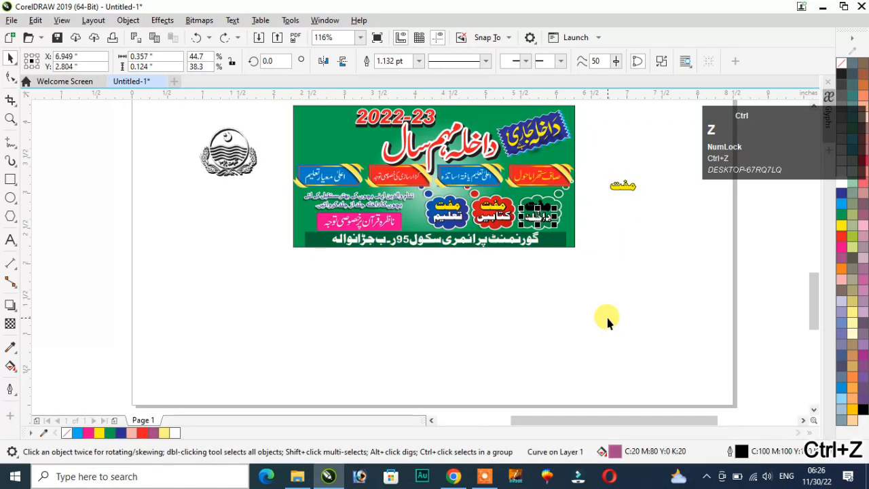
key(ctrl+z)
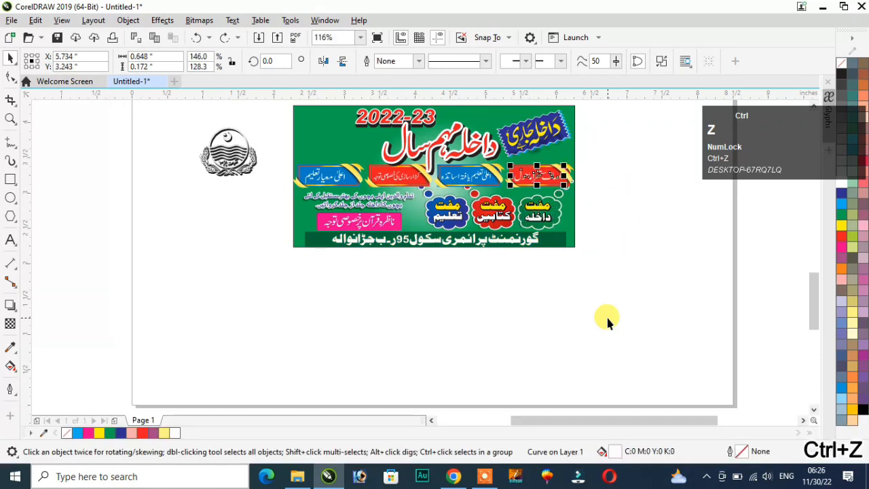
key(ctrl+z)
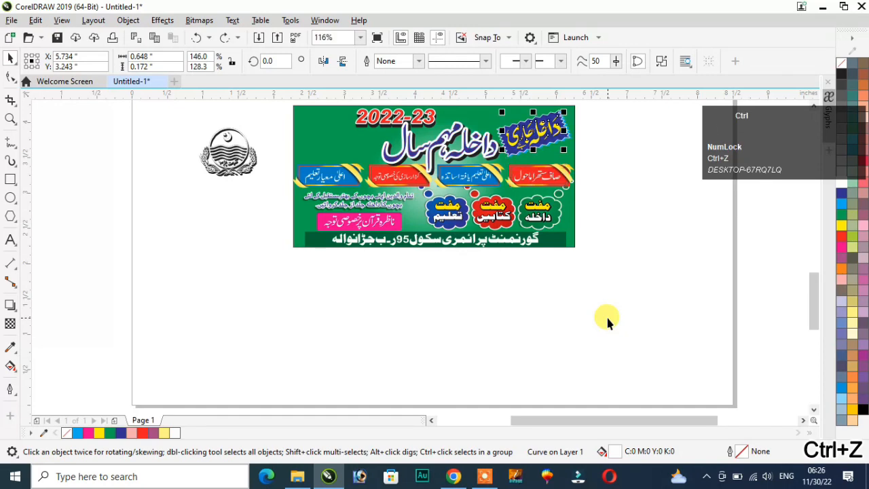
key(ctrl+z)
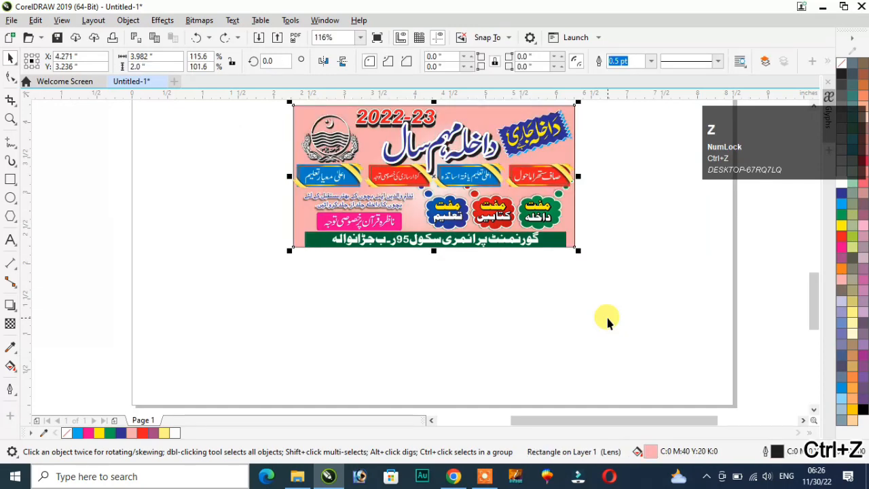
Fill the banner's background rectangle with green (C100 M0 Y100 K0) and view the whole banner
key(F4)
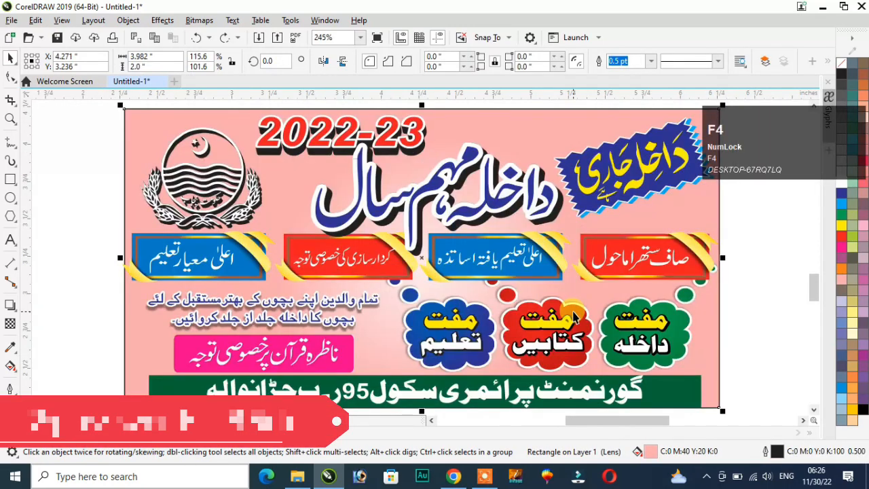
click(844, 216)
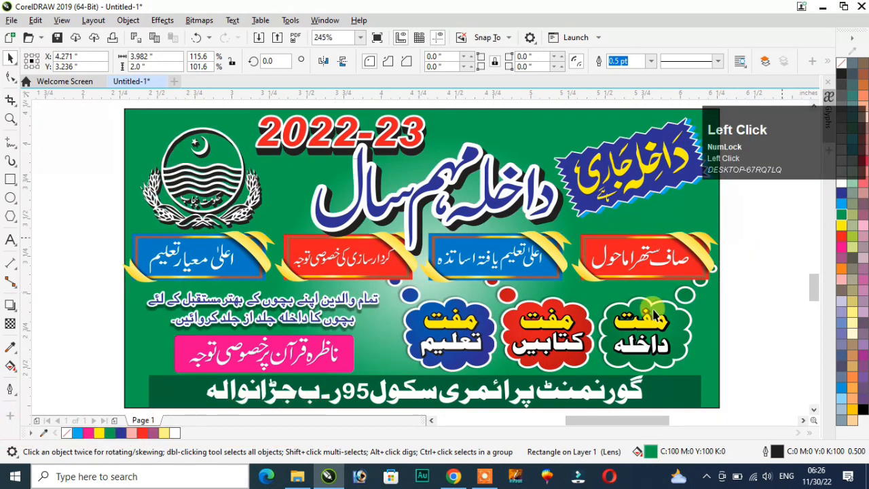
scroll(497, 311, down, 2)
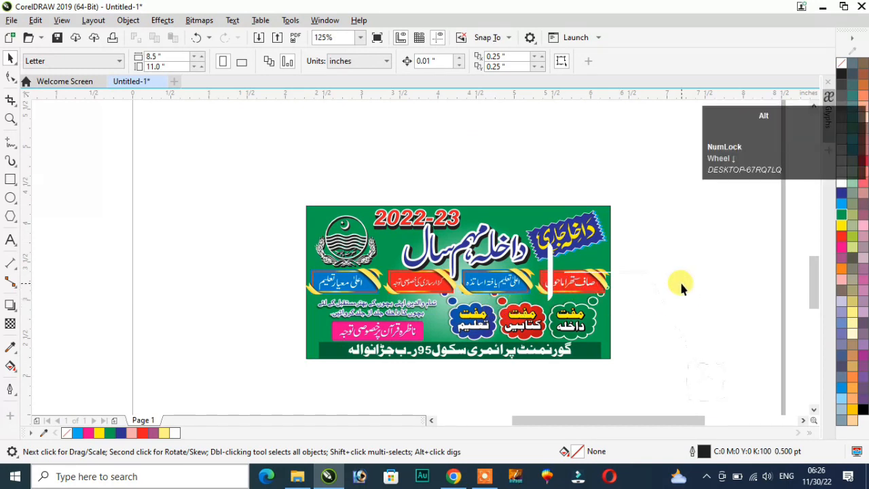
key(alt+F1)
key(F4)
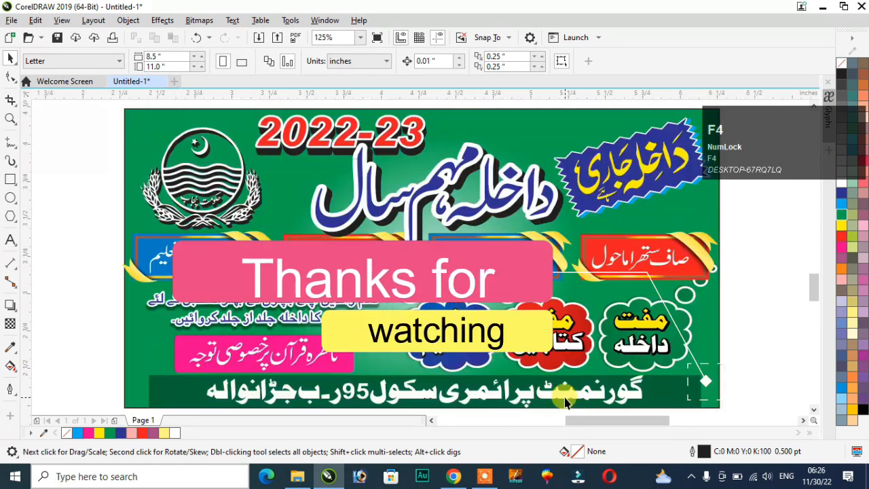